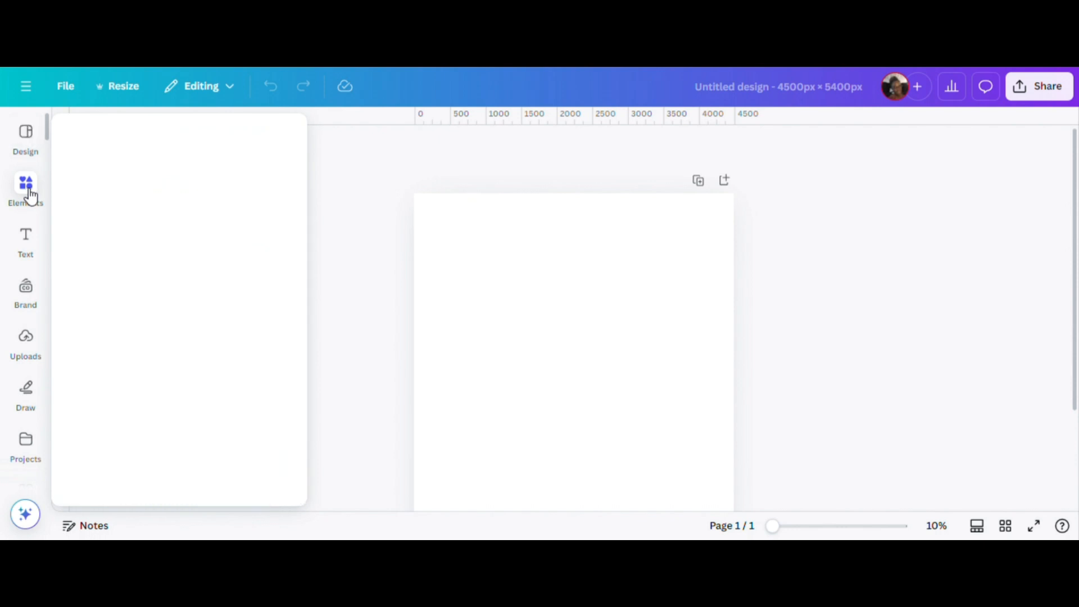
Search the elements for "christmas letters" and show all matching graphics.
click(154, 132)
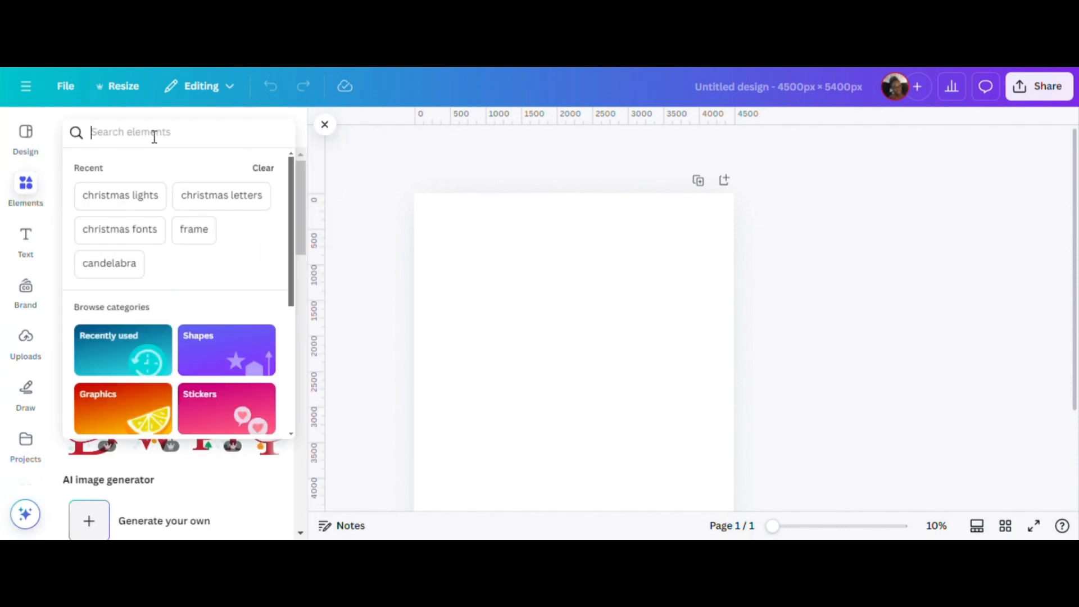
text(chris)
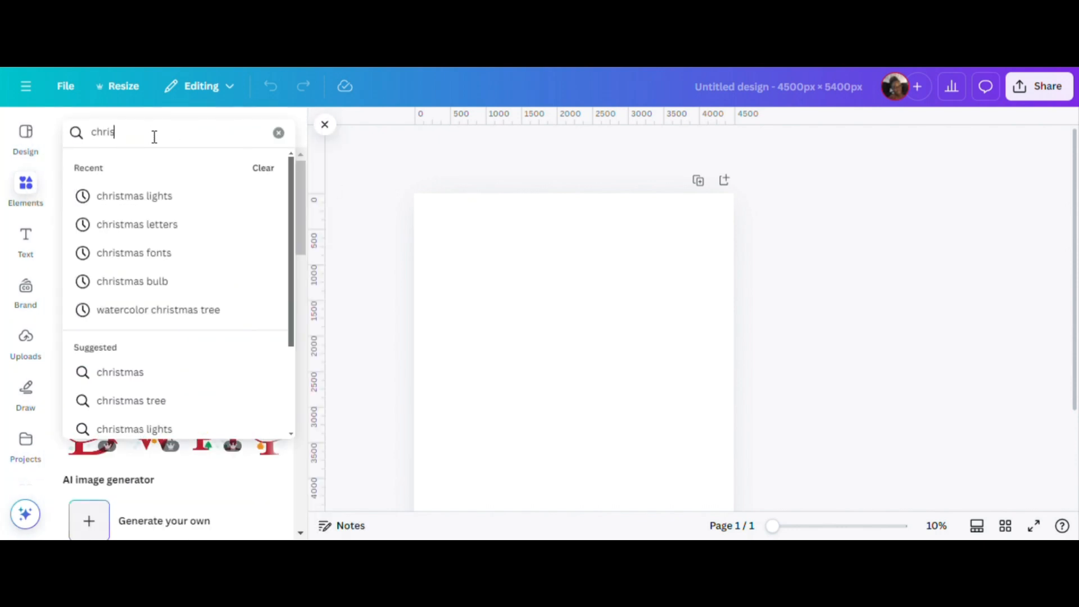
text(tmas letters)
key(Return)
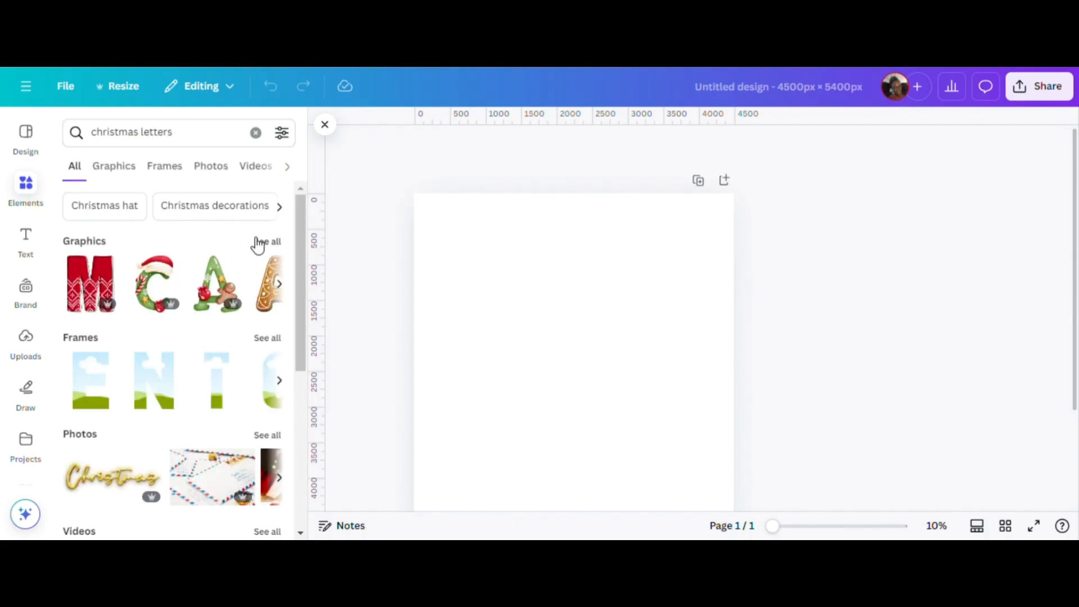
click(258, 245)
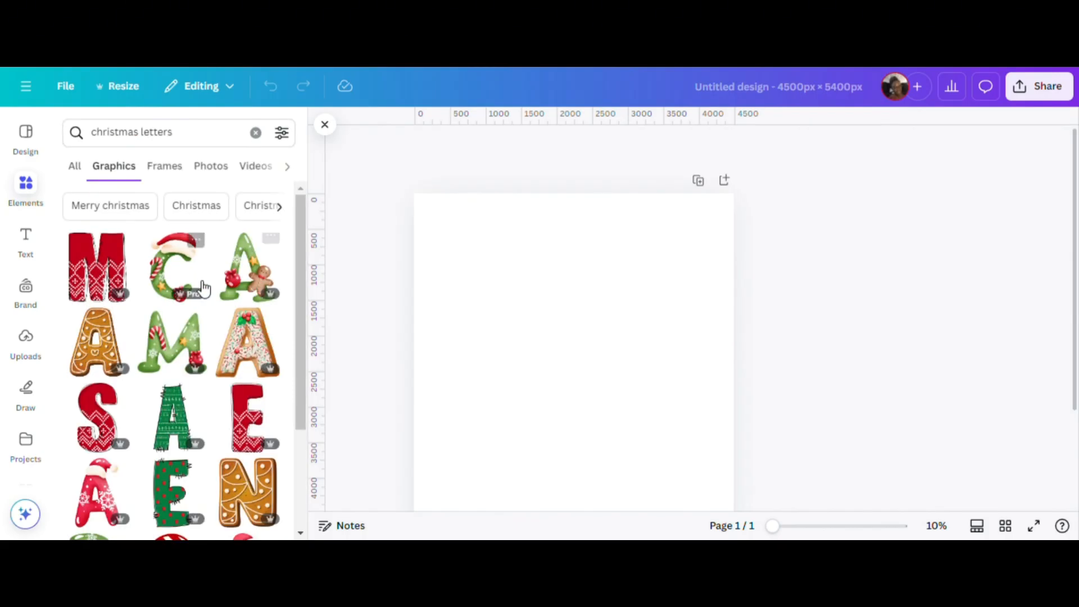
Add the red letter C graphic with white reindeer and snowflakes to the blank page.
scroll(180, 342, down, 2)
scroll(180, 341, down, 4)
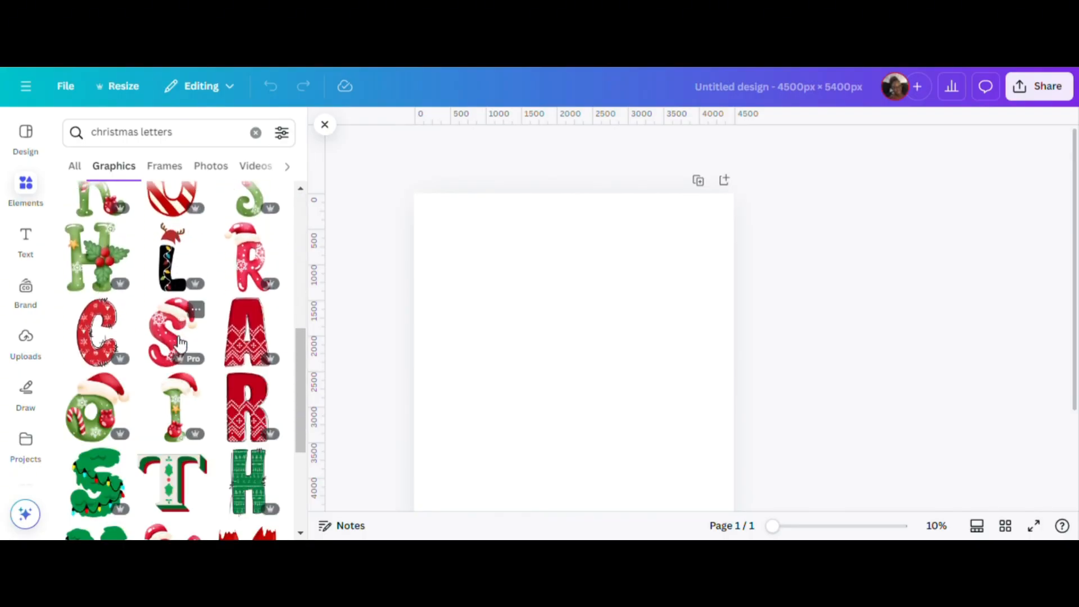
scroll(187, 346, down, 10)
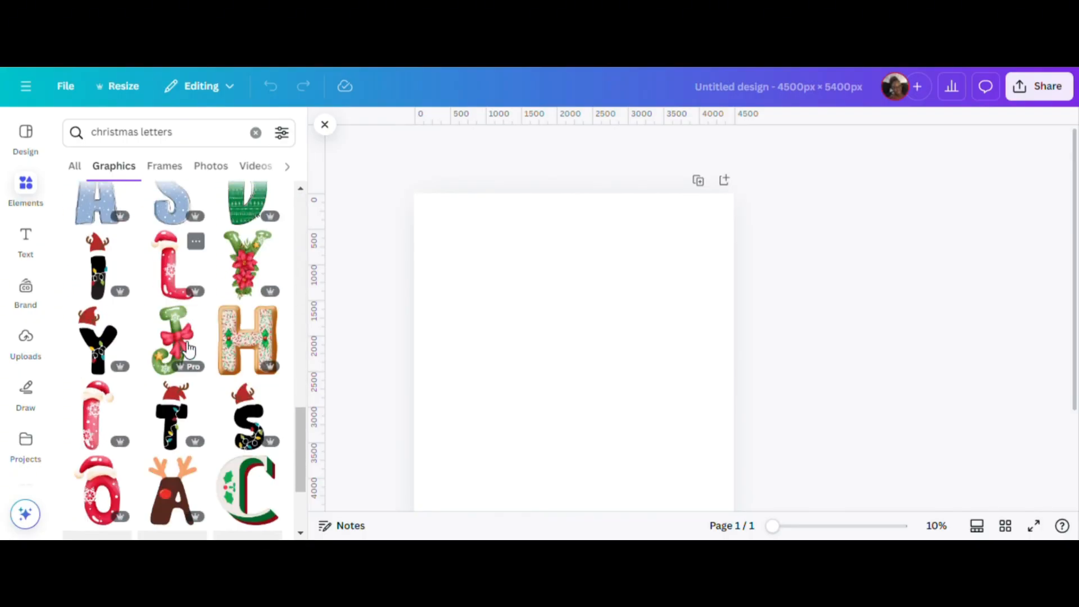
scroll(189, 347, down, 6)
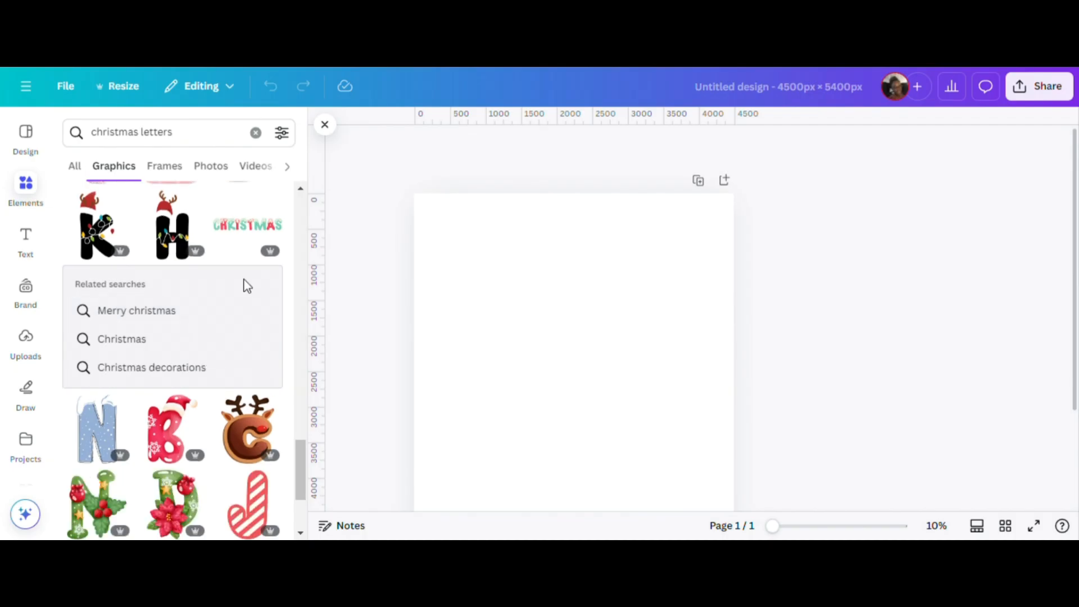
scroll(181, 257, down, 6)
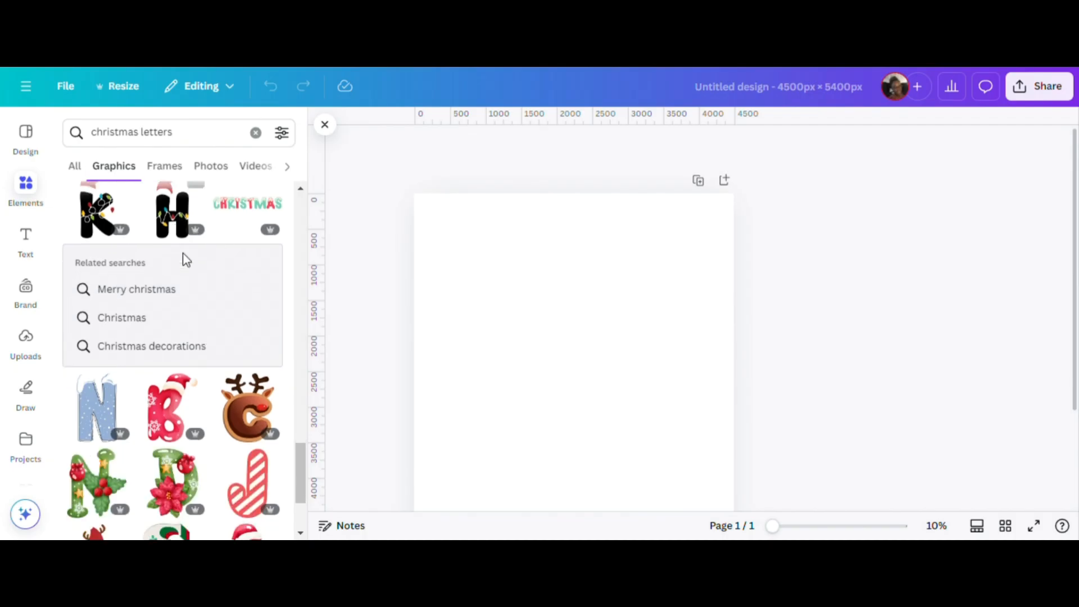
scroll(160, 336, down, 5)
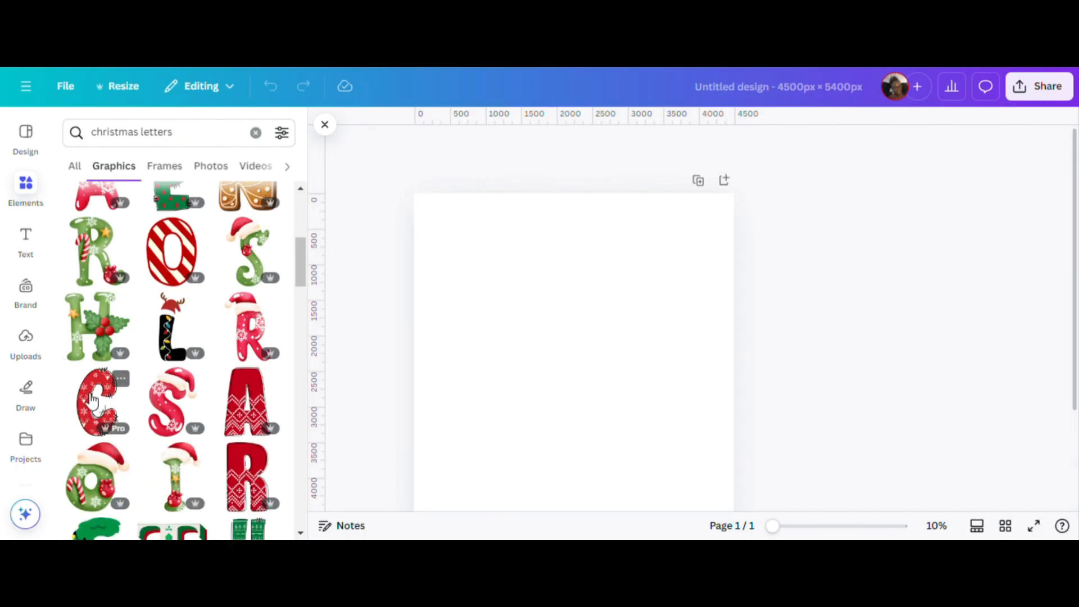
click(93, 401)
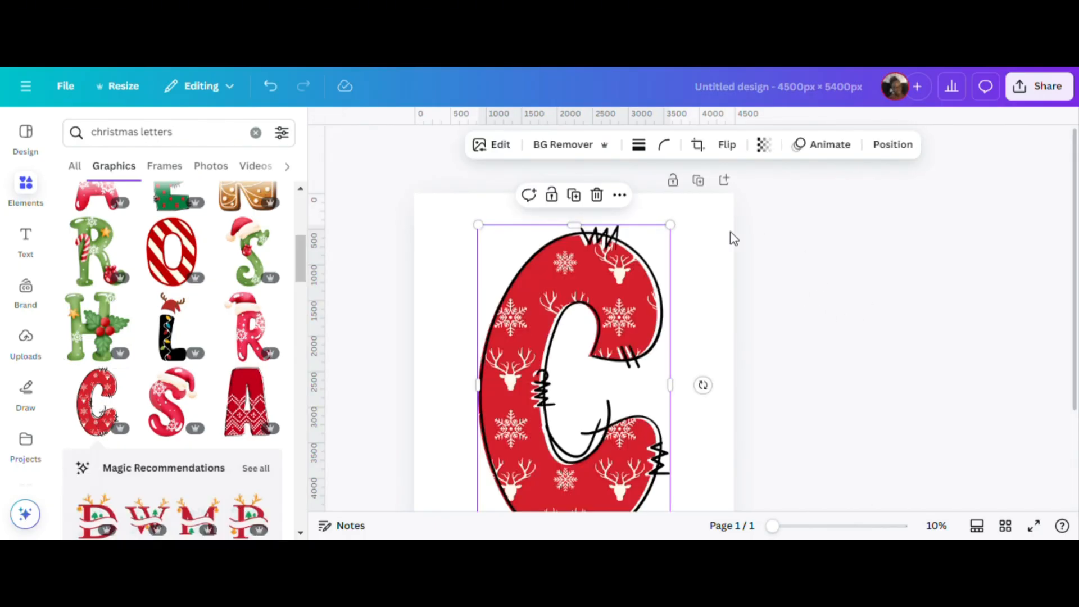
click(706, 274)
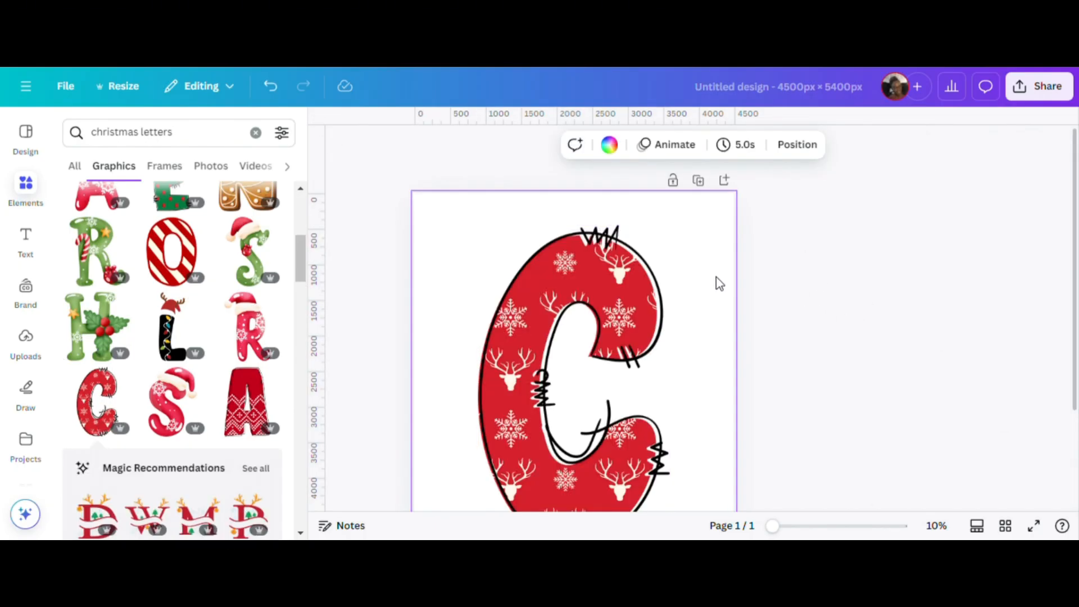
scroll(708, 327, down, 3)
scroll(728, 326, up, 3)
Replace the element search with "christmas lights" and show all matching graphics.
click(256, 133)
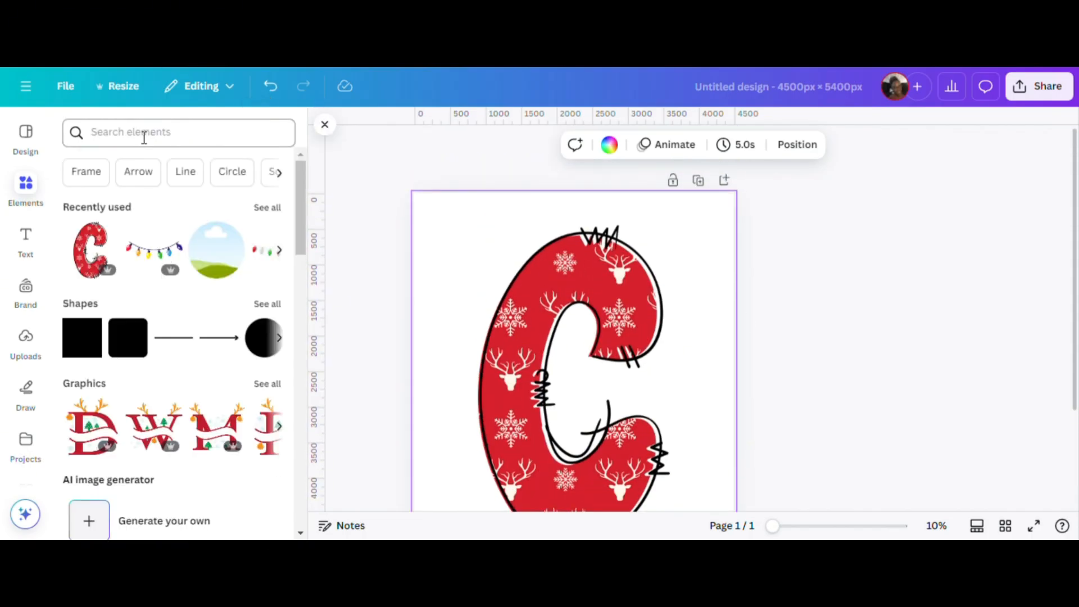
click(145, 137)
text(chris)
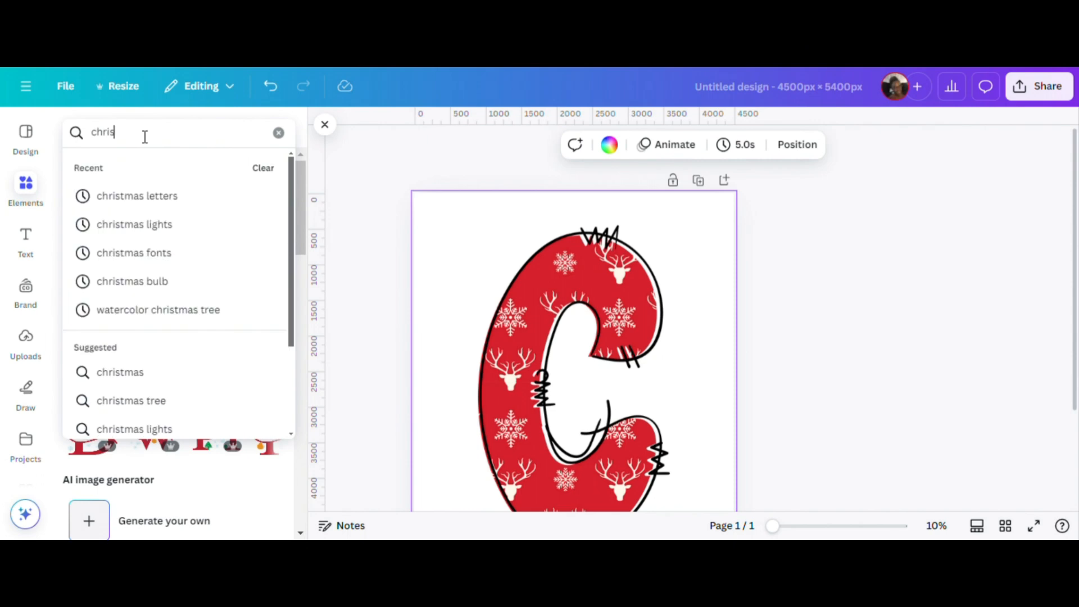
text(tmas lights)
key(Return)
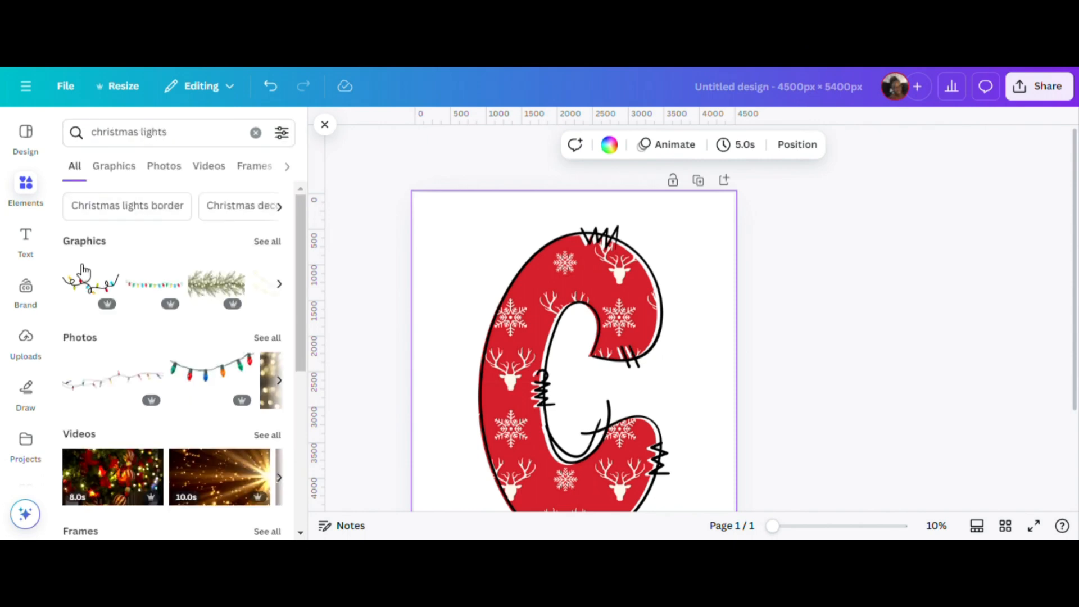
click(266, 242)
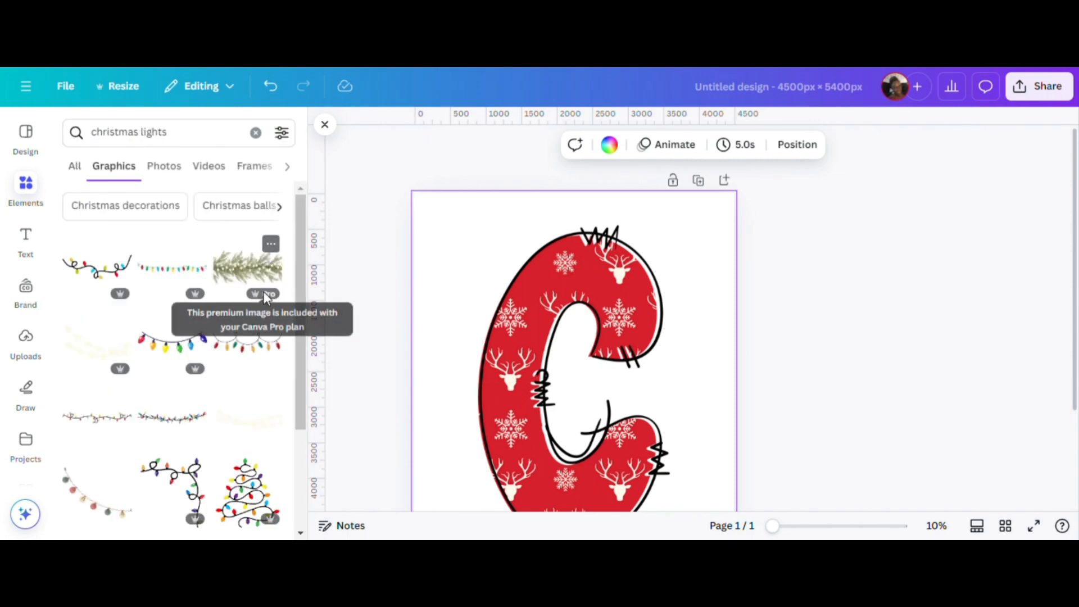
Add the drooping string of multicoloured bulbs and fit it across the upper curve of the letter C.
click(181, 344)
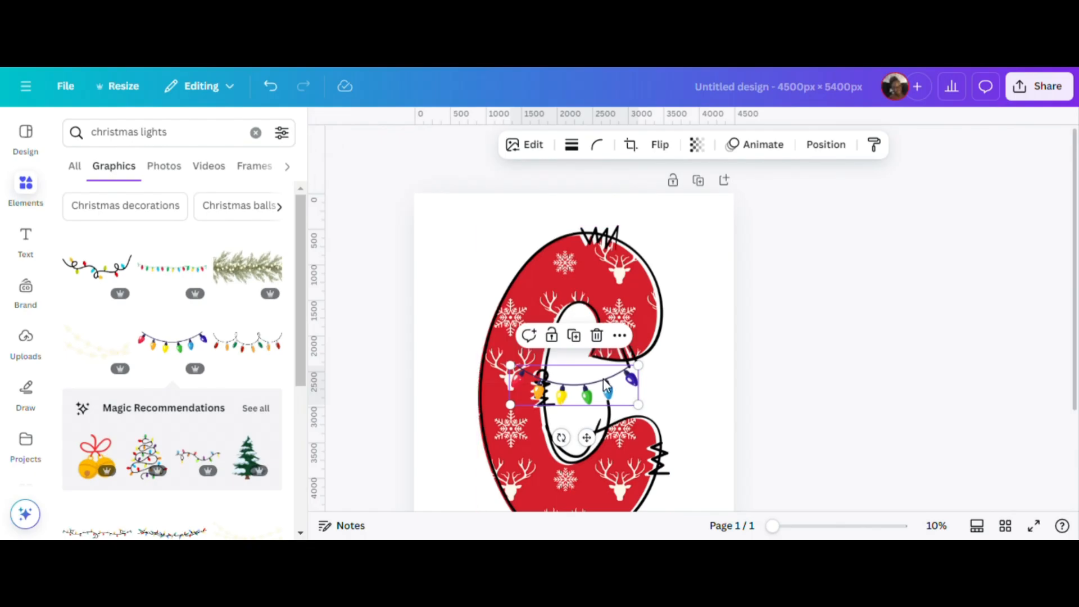
drag(603, 379, 607, 275)
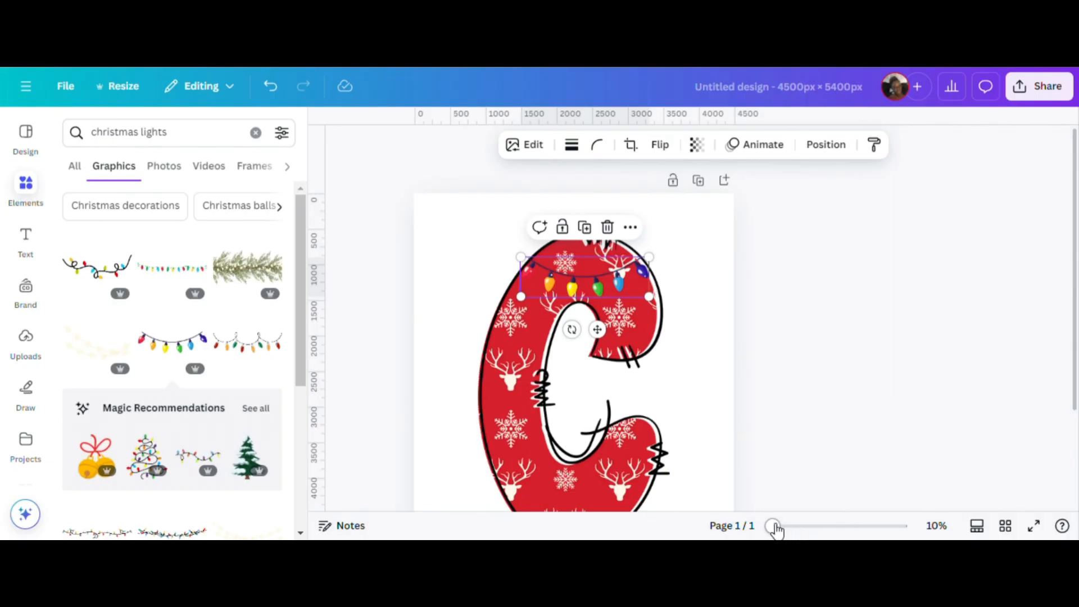
drag(776, 528, 804, 526)
scroll(845, 351, up, 2)
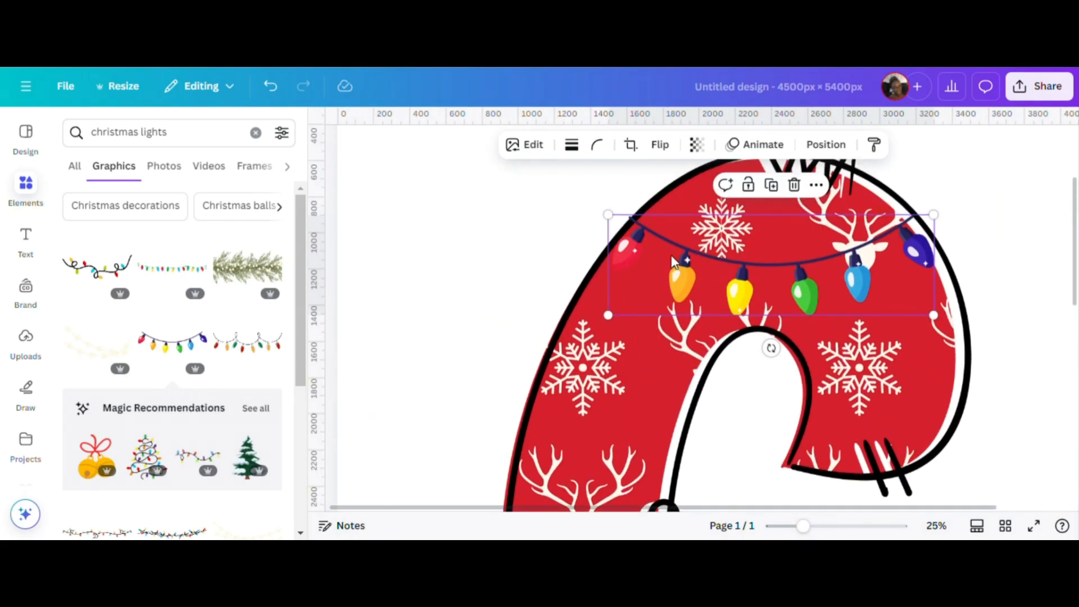
drag(608, 215, 613, 217)
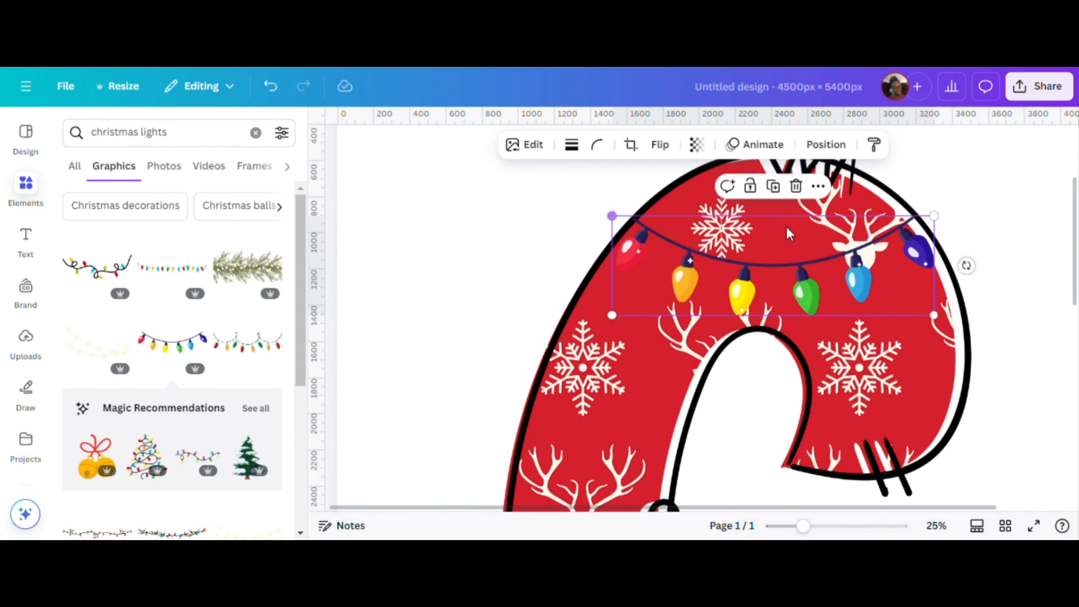
drag(935, 216, 939, 215)
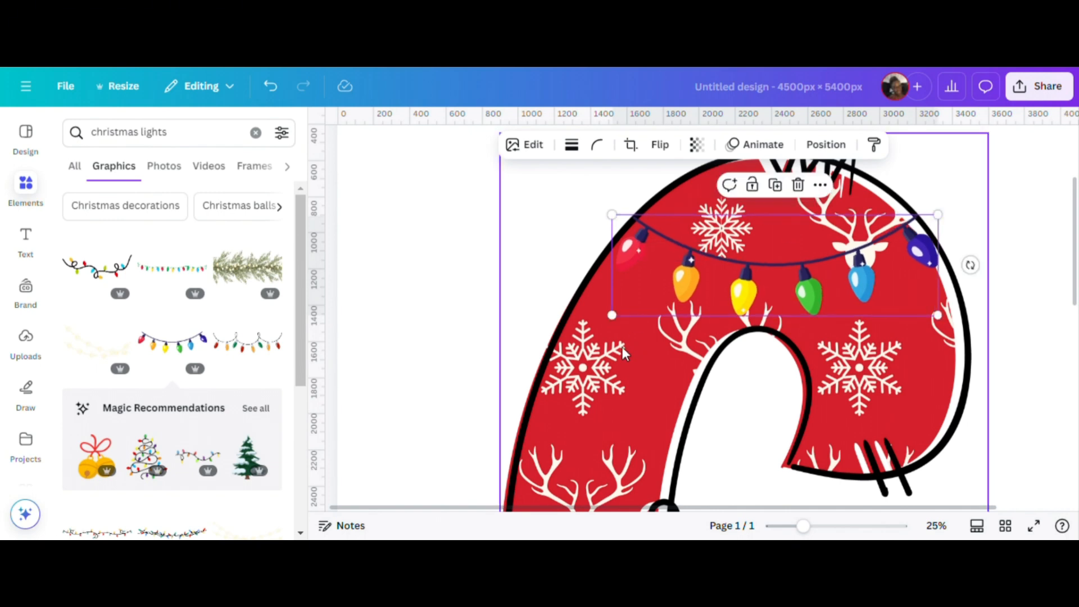
click(432, 268)
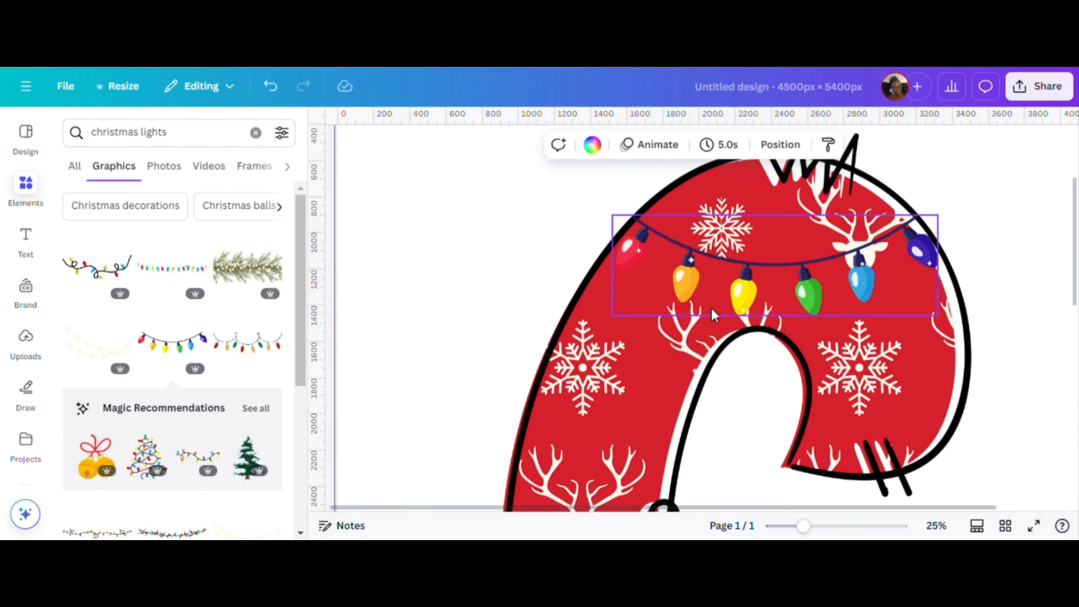
Flip the light string on the letter C horizontally.
click(751, 271)
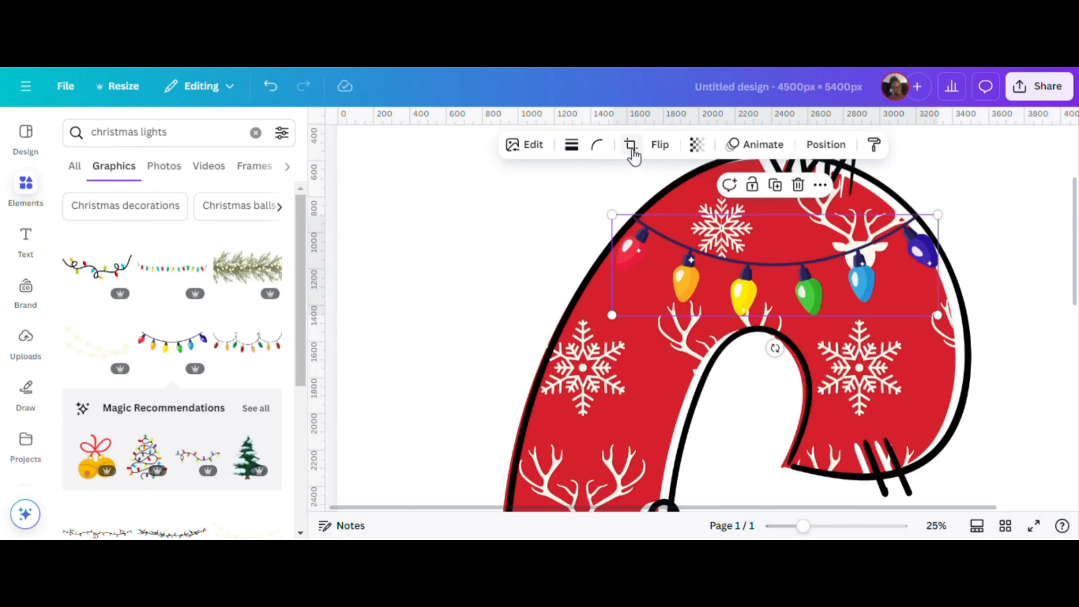
click(663, 147)
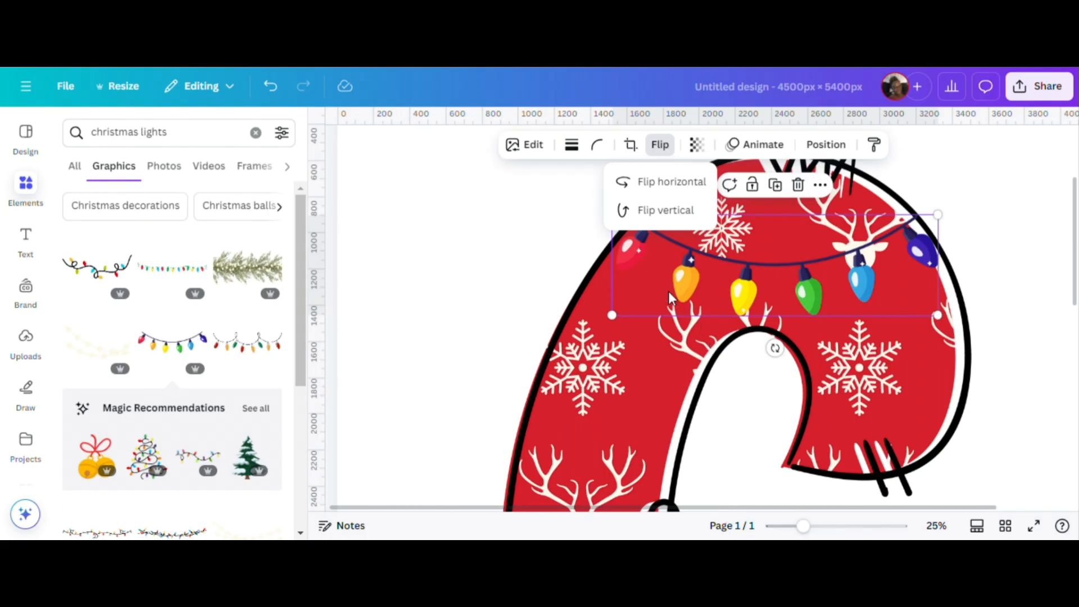
click(649, 190)
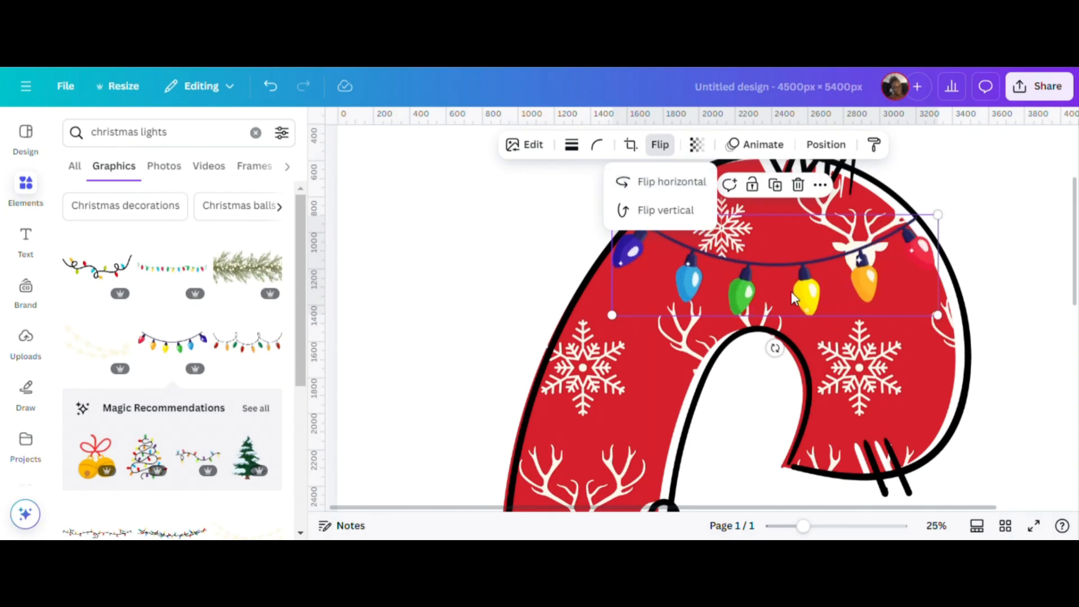
Tilt the light string slightly counterclockwise, move it up and shrink it to fit inside the letter's upper curve.
drag(775, 348, 792, 353)
drag(800, 252, 800, 229)
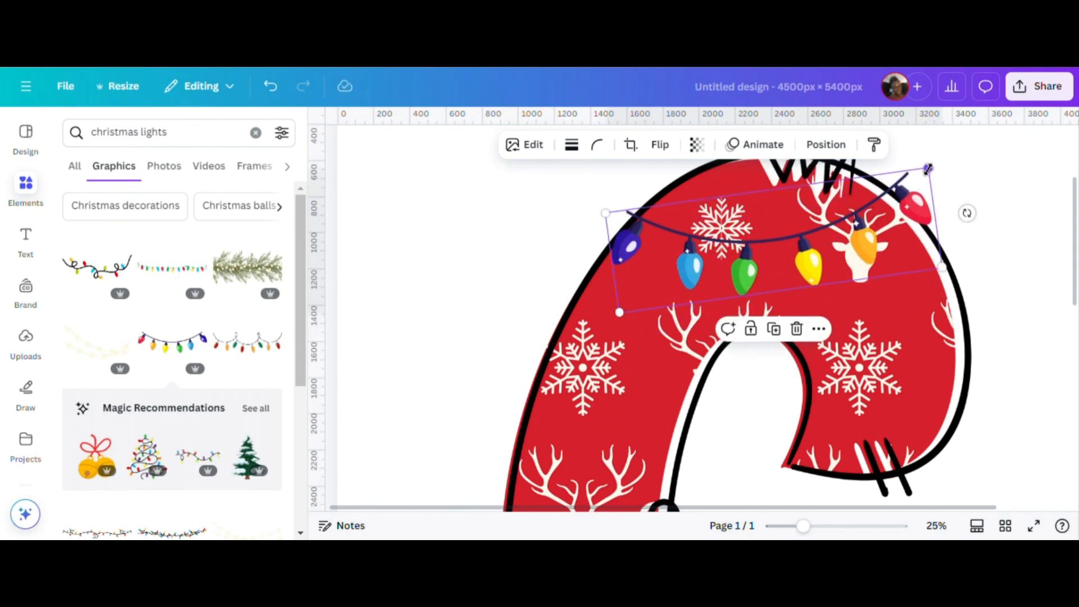
drag(928, 169, 907, 195)
drag(609, 220, 611, 221)
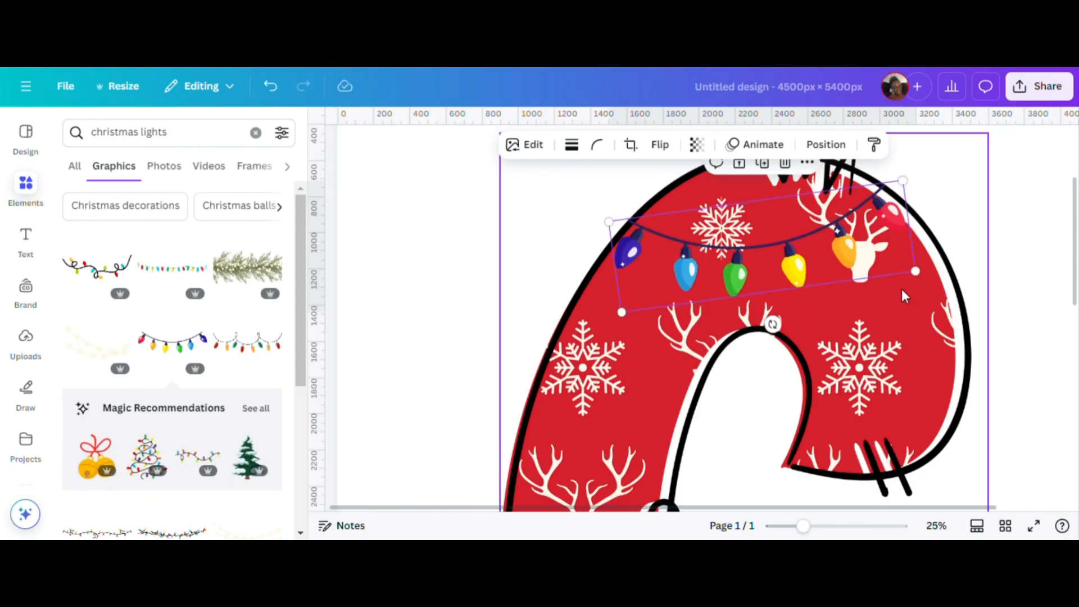
click(837, 433)
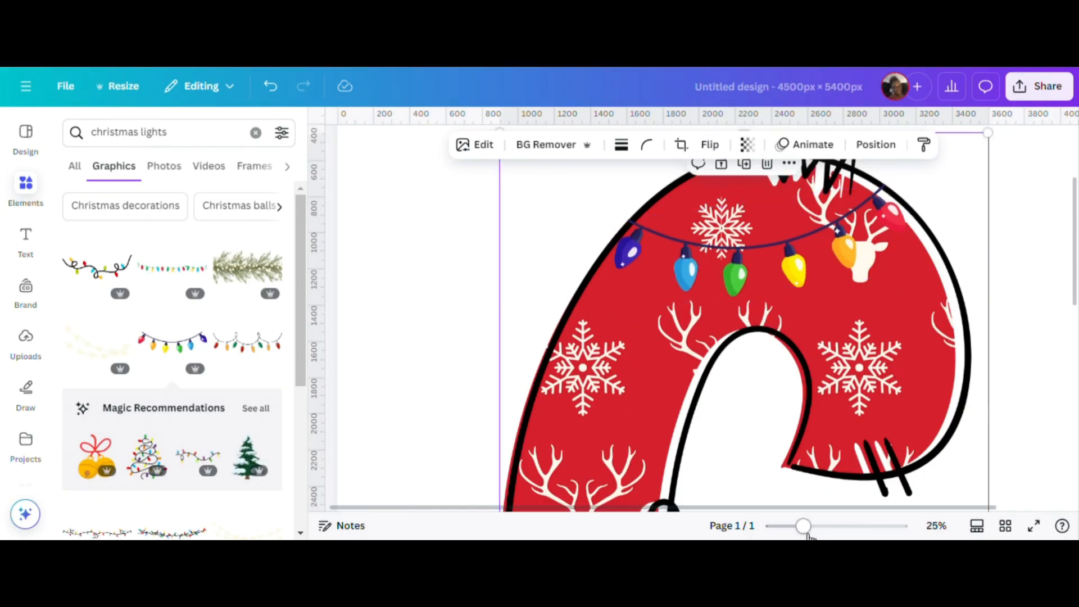
Duplicate the tilted light string and flip the copy horizontally.
drag(802, 531, 782, 531)
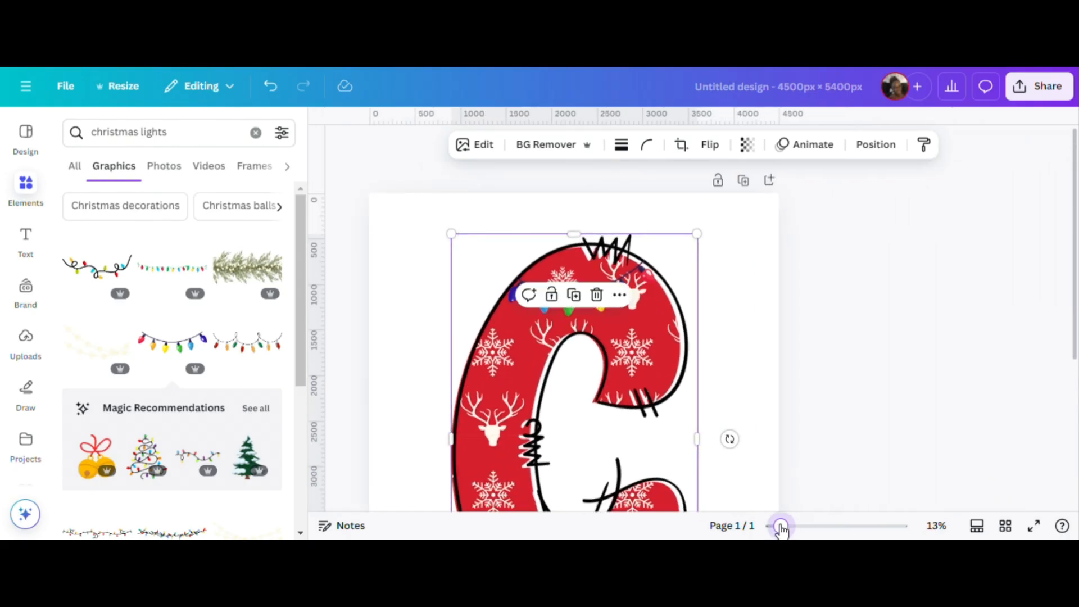
click(642, 274)
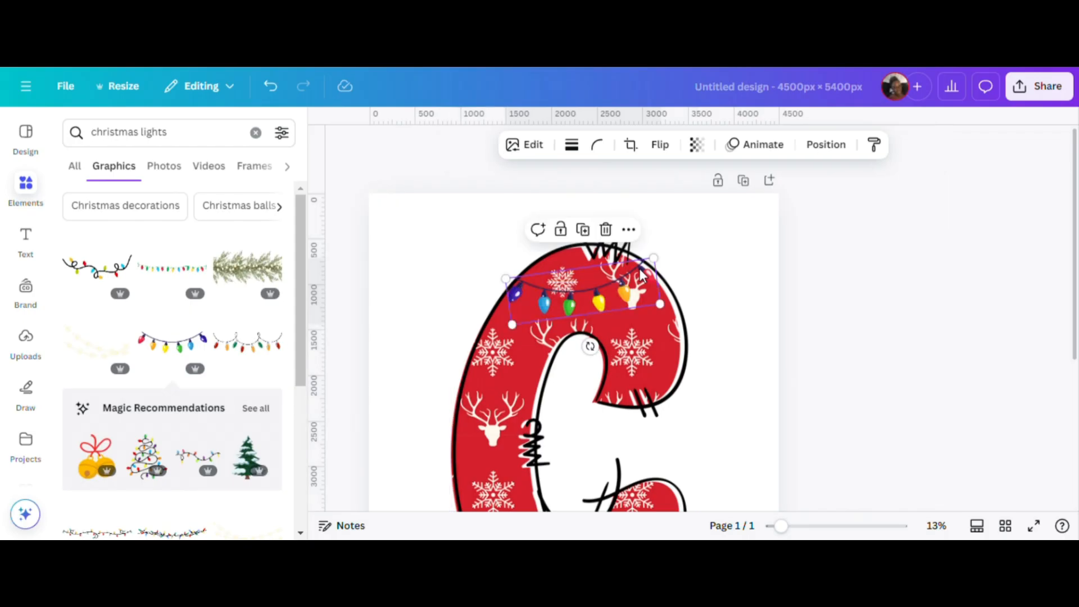
click(583, 232)
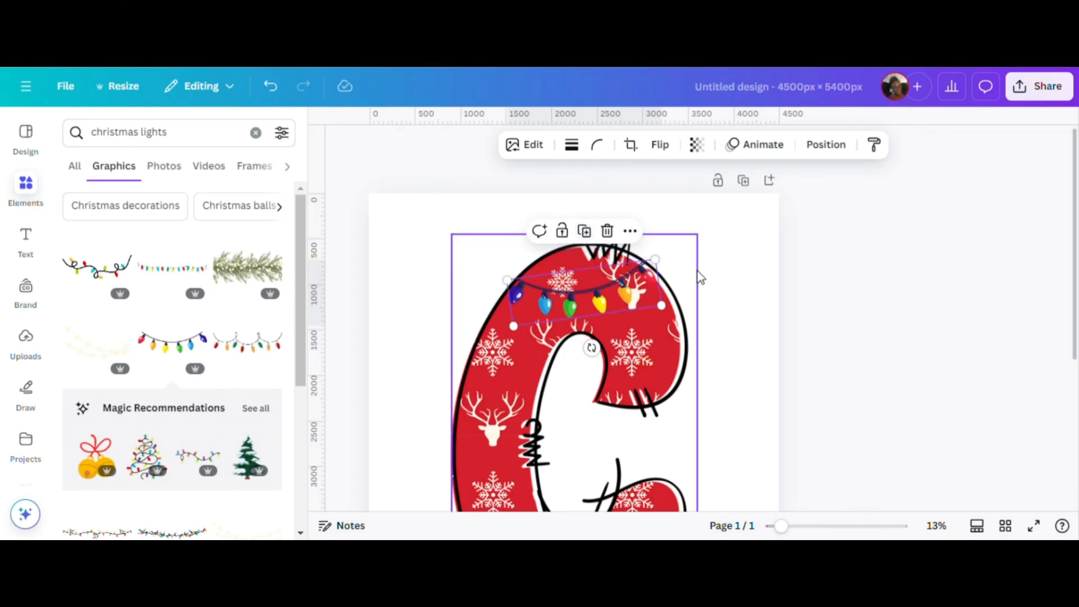
click(664, 153)
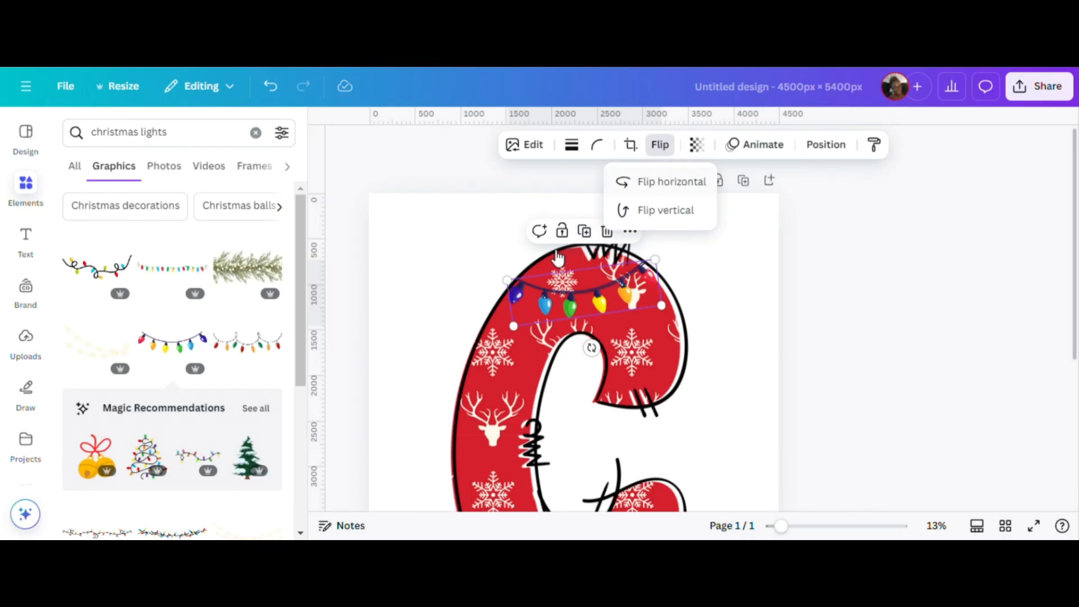
click(646, 182)
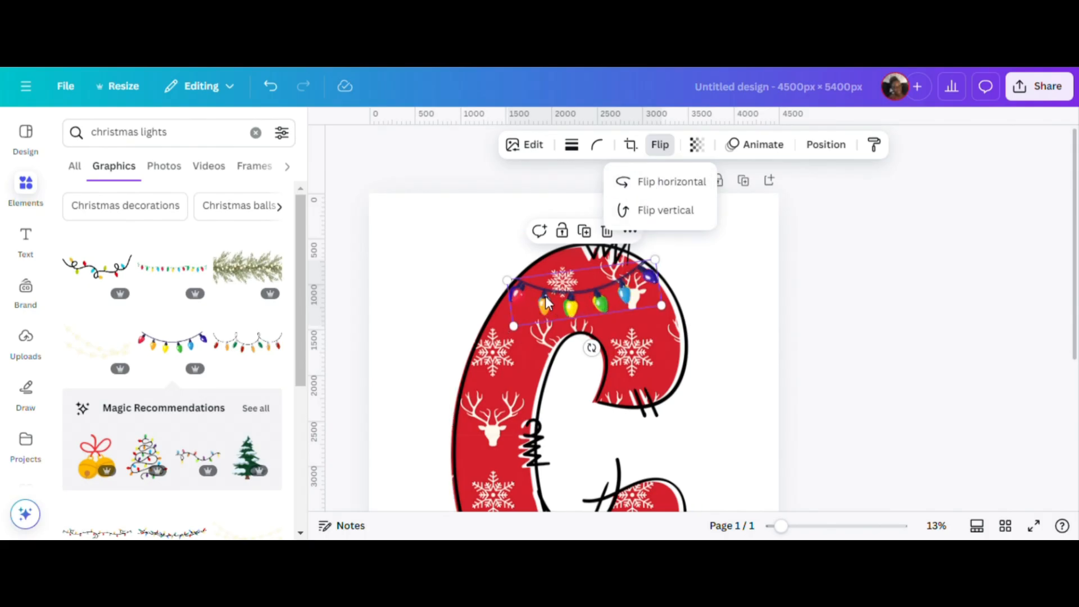
Place the copied light string below the first, tilt it clockwise and enlarge it to span the letter's width.
drag(593, 309, 582, 330)
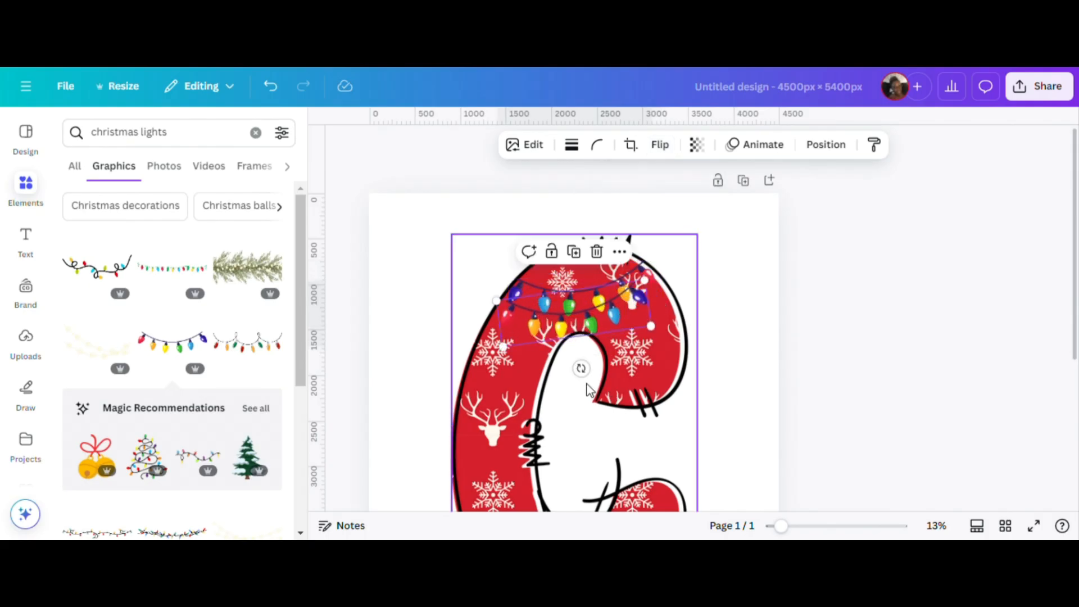
mouse_move(582, 369)
mouse_down()
mouse_move(599, 384)
mouse_move(601, 375)
mouse_up()
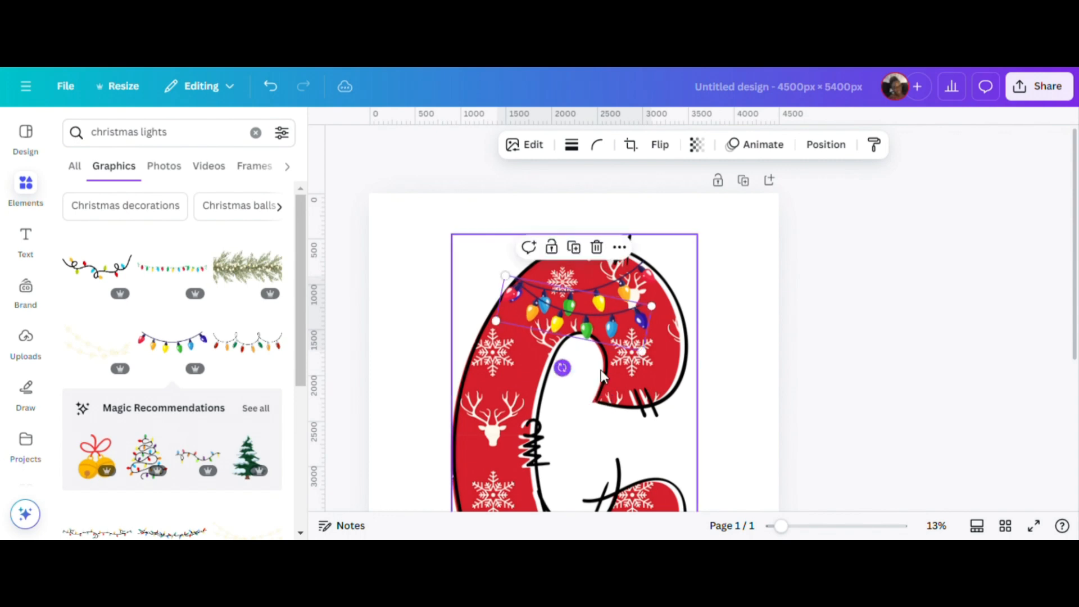
drag(625, 328, 687, 308)
drag(594, 325, 593, 323)
drag(687, 315, 690, 314)
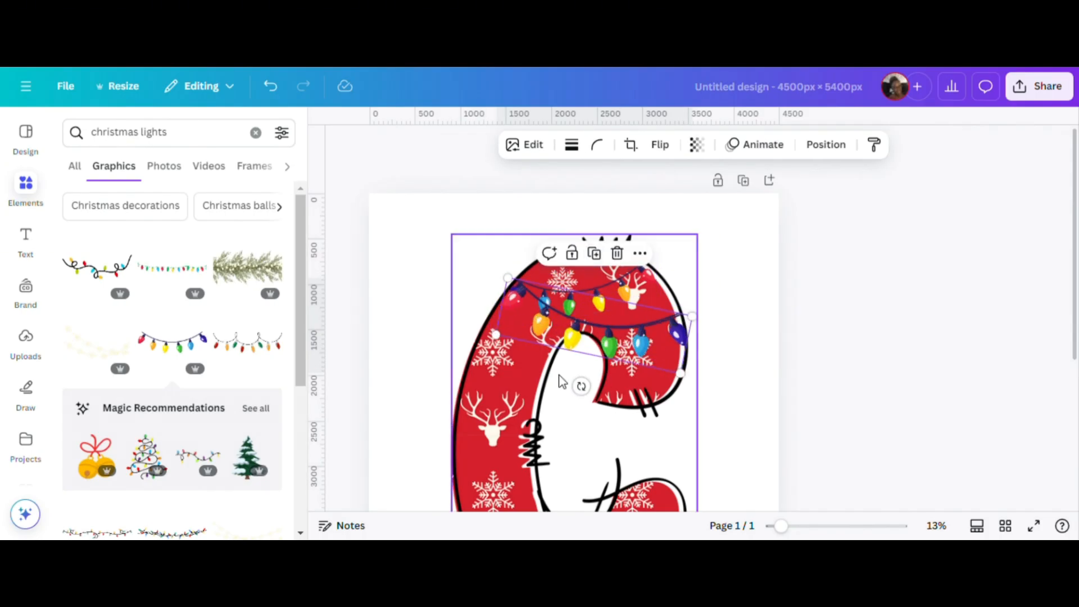
Duplicate the second light string and flip the copy horizontally.
key(ctrl+d)
click(660, 144)
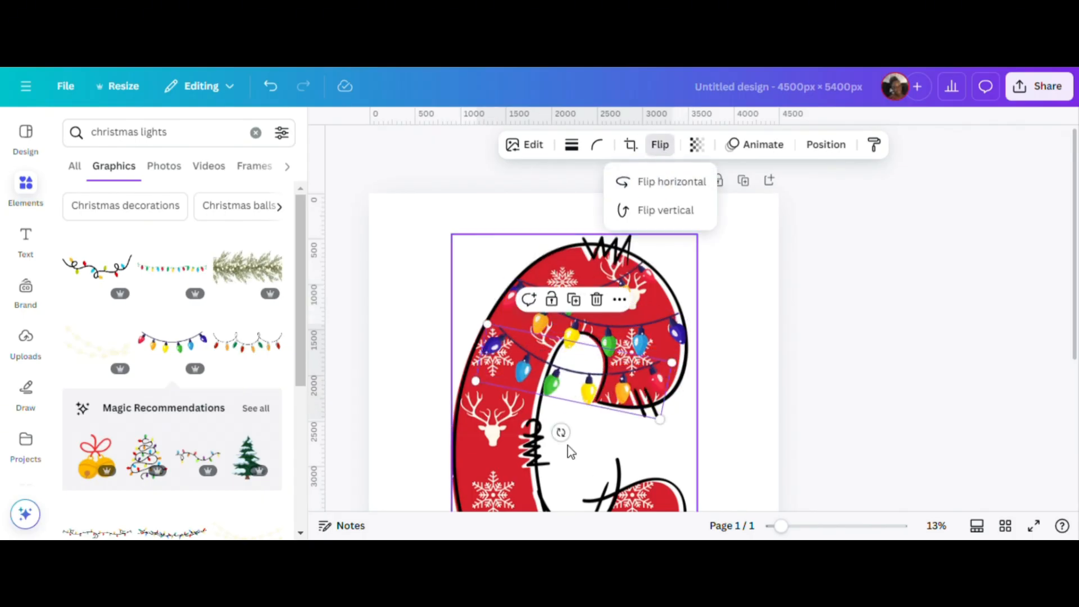
click(670, 181)
Tilt the copied light string counterclockwise and enlarge it to span the letter's width below the second string.
drag(585, 375, 620, 372)
drag(510, 358, 460, 351)
drag(787, 526, 806, 526)
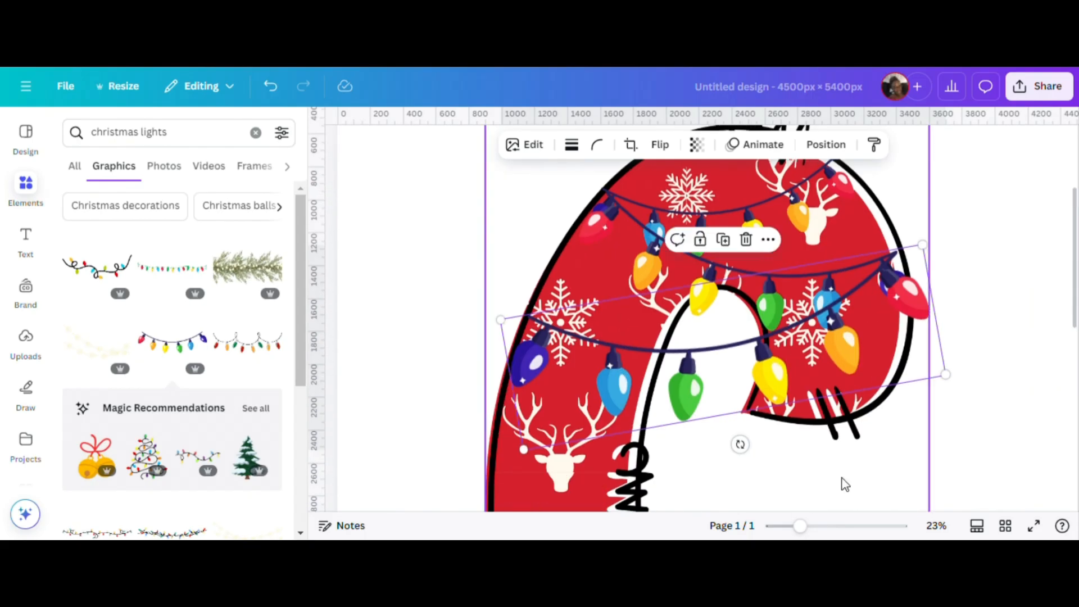
drag(875, 274, 882, 285)
drag(507, 330, 492, 329)
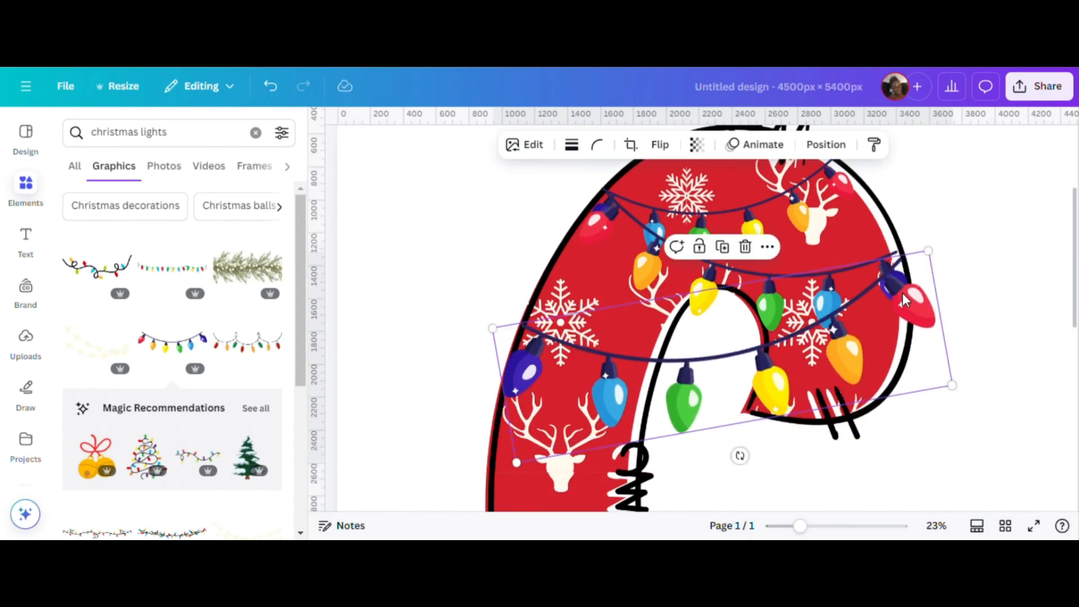
drag(902, 299, 904, 298)
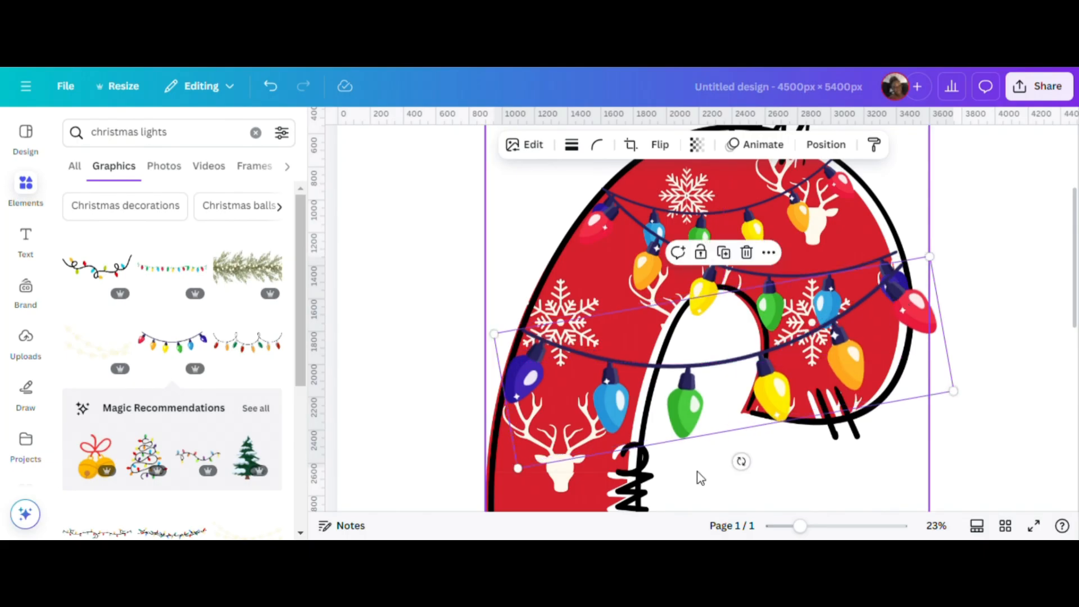
Fine-tune the third light string's tilt and size and extend the second string so their ends meet at the letter's edge.
drag(741, 462, 747, 461)
drag(769, 397, 773, 406)
click(829, 304)
drag(920, 255, 934, 251)
click(920, 304)
drag(496, 352, 488, 350)
click(1044, 287)
Duplicate the third light string, keeping a single copy, and flip that copy horizontally.
scroll(1026, 314, down, 3)
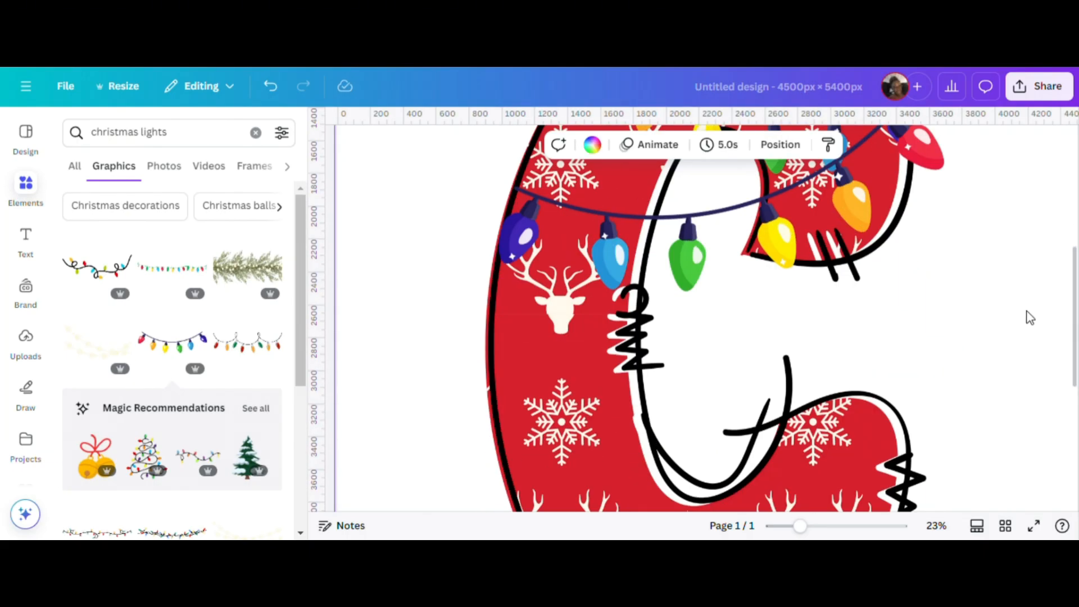
scroll(1026, 315, up, 1)
drag(799, 526, 778, 526)
click(563, 283)
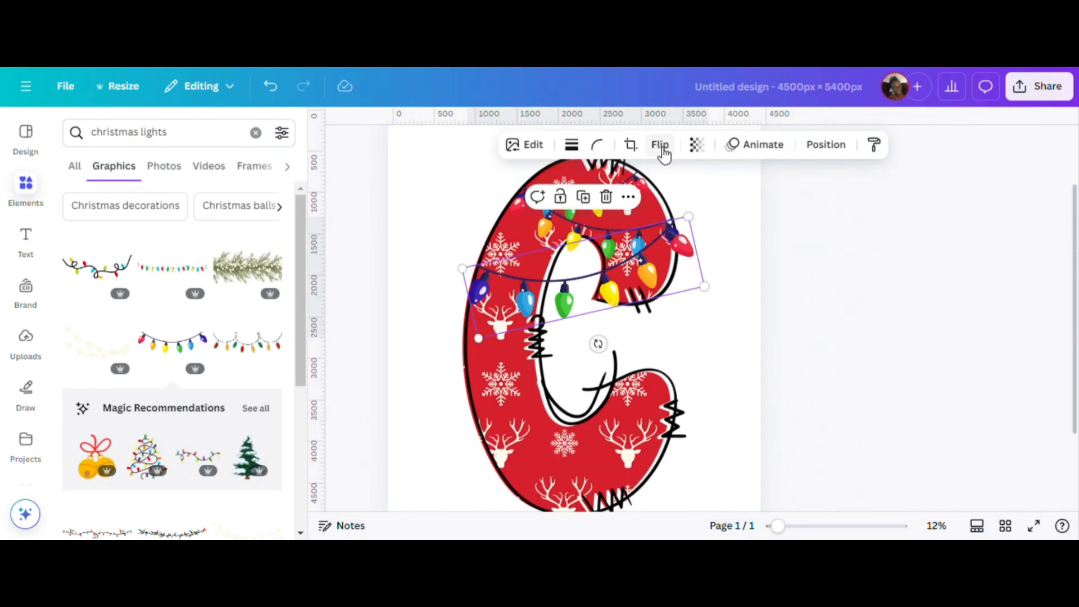
click(583, 197)
click(573, 259)
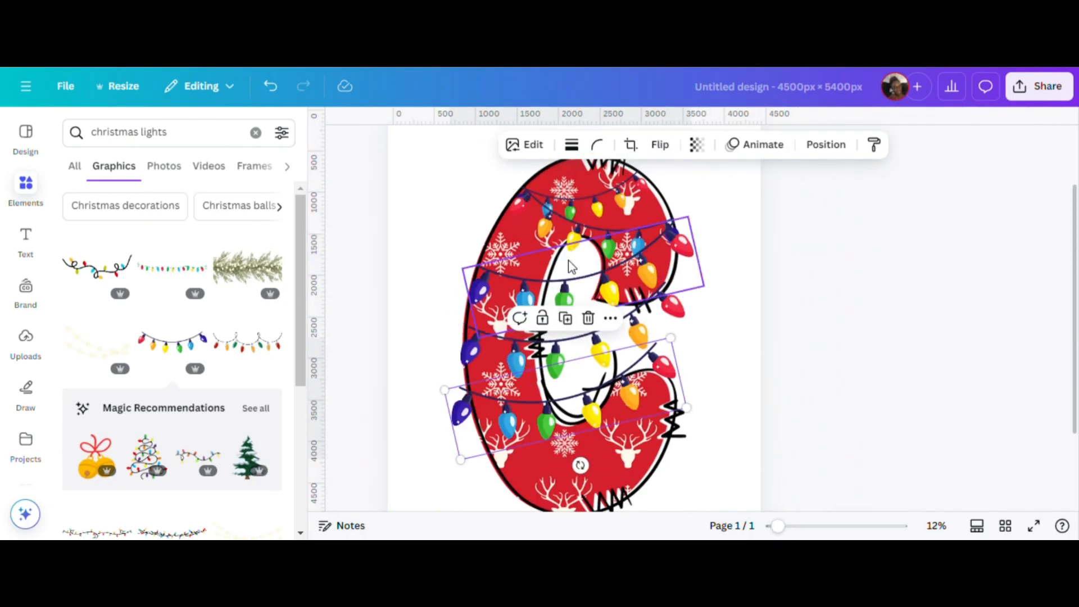
click(589, 320)
click(629, 336)
click(660, 145)
click(669, 180)
Rotate the fourth light string until nearly level and shrink it to the letter's width just below the third string.
drag(589, 405, 559, 404)
drag(595, 354, 586, 341)
drag(687, 318, 662, 333)
drag(550, 388, 564, 406)
drag(552, 324, 563, 304)
drag(685, 271, 689, 272)
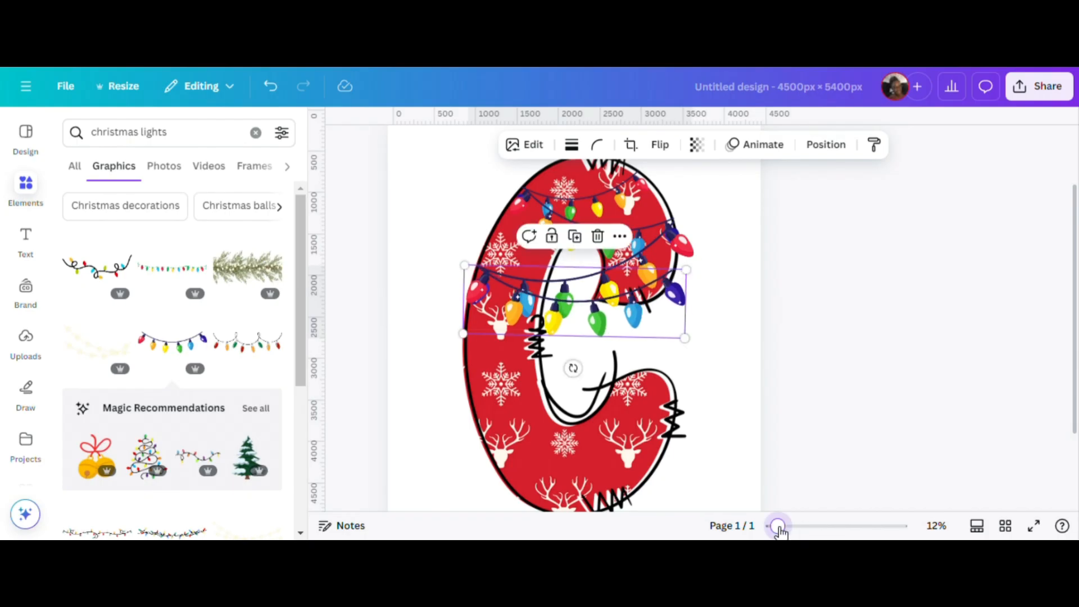
Try to shrink the third light string to fit inside the tip of the letter's upper curve.
drag(778, 526, 788, 527)
drag(625, 294, 603, 424)
drag(605, 273, 602, 271)
drag(441, 250, 618, 280)
drag(688, 326, 694, 323)
drag(753, 237, 737, 225)
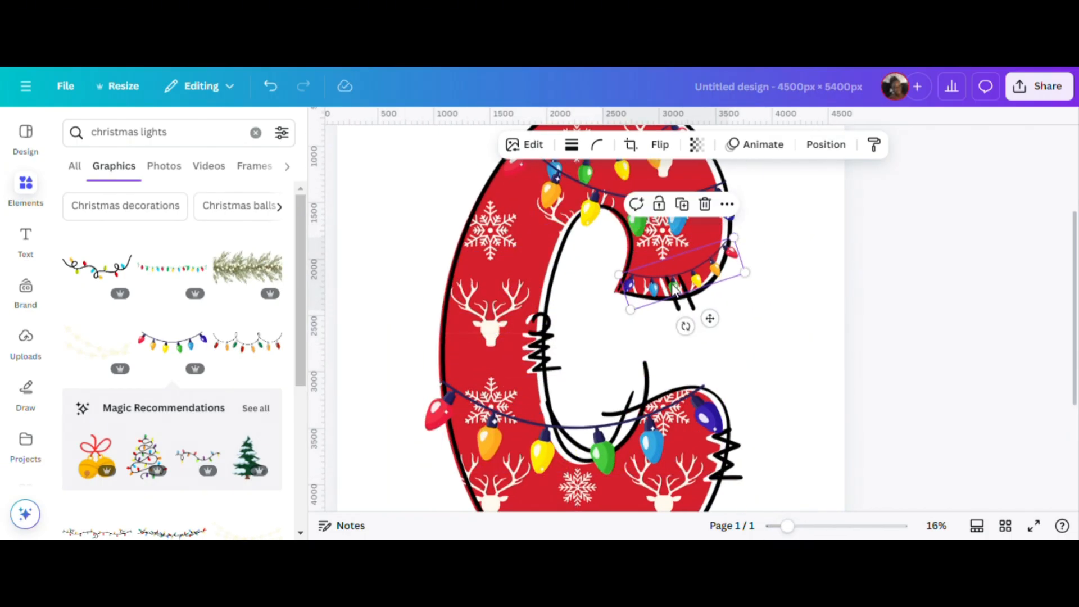
drag(603, 255, 443, 243)
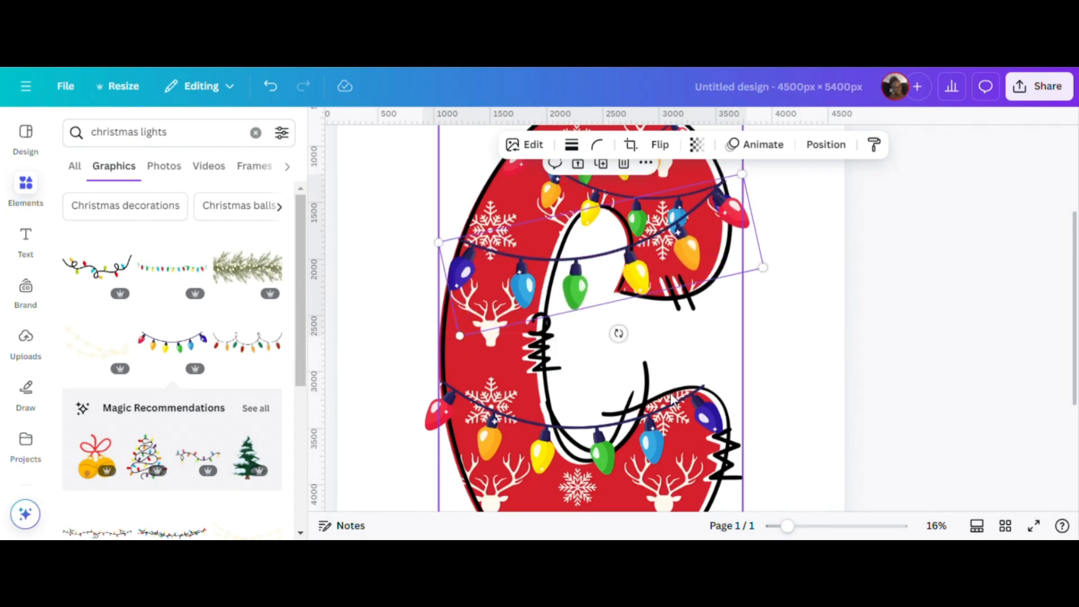
Place the fourth light string below the third, tilted clockwise so that their left ends meet at the letter's edge.
click(527, 357)
scroll(532, 355, down, 3)
drag(592, 417, 648, 357)
click(271, 87)
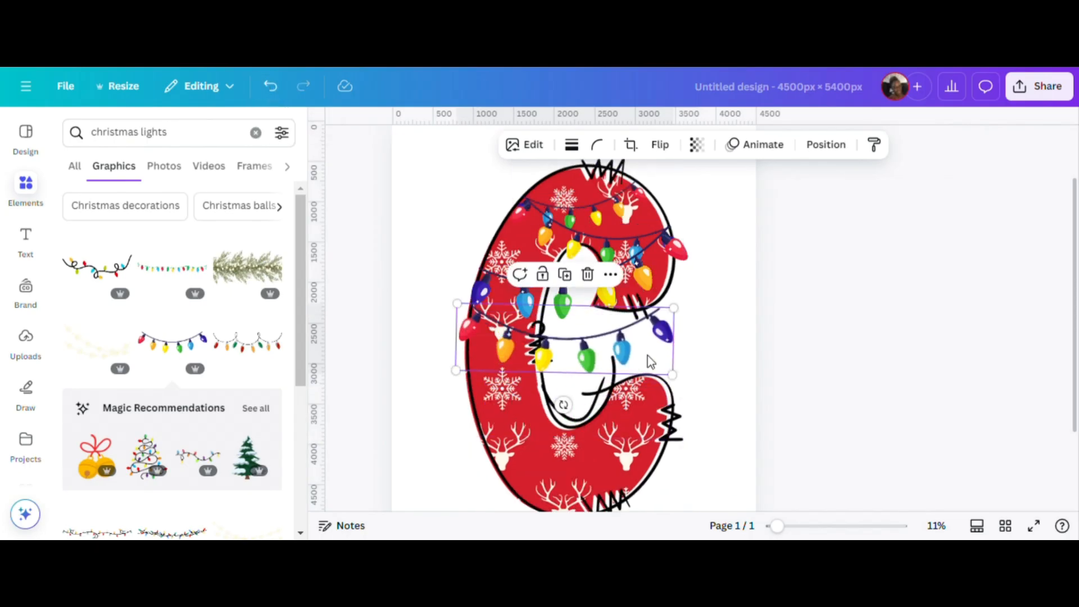
drag(564, 405, 545, 390)
click(612, 290)
drag(596, 348, 586, 351)
drag(671, 360, 664, 357)
Duplicate the fourth light string and flip the copy horizontally to make the fifth string across the letter's opening.
click(568, 221)
click(660, 145)
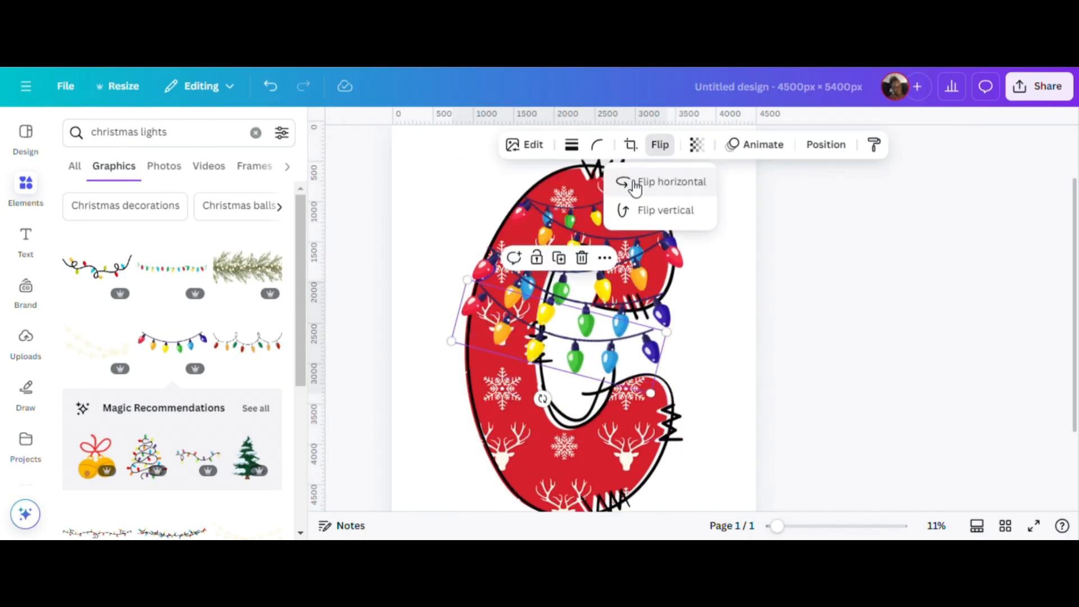
click(633, 188)
drag(463, 323, 456, 320)
Add a sixth light string tilted clockwise, enlarged to about 3,015 × 927 px, reaching from the letter's left edge to its lower tip.
scroll(562, 337, down, 1)
click(660, 145)
scroll(450, 304, up, 3)
drag(540, 232, 522, 217)
drag(878, 315, 925, 330)
scroll(888, 338, up, 3)
drag(957, 326, 968, 337)
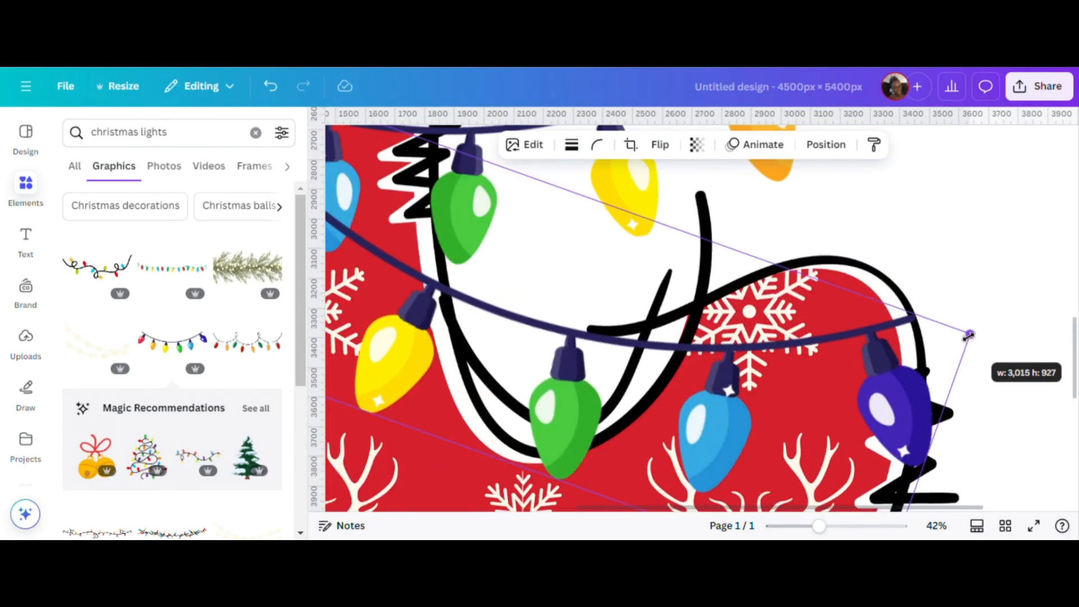
scroll(703, 337, up, 5)
drag(480, 380, 477, 376)
Add two more light strings tilted in opposite directions across the letter's bottom curve, fitted to its edges.
scroll(1020, 332, down, 7)
scroll(1020, 333, down, 3)
click(824, 306)
scroll(787, 337, down, 3)
click(587, 441)
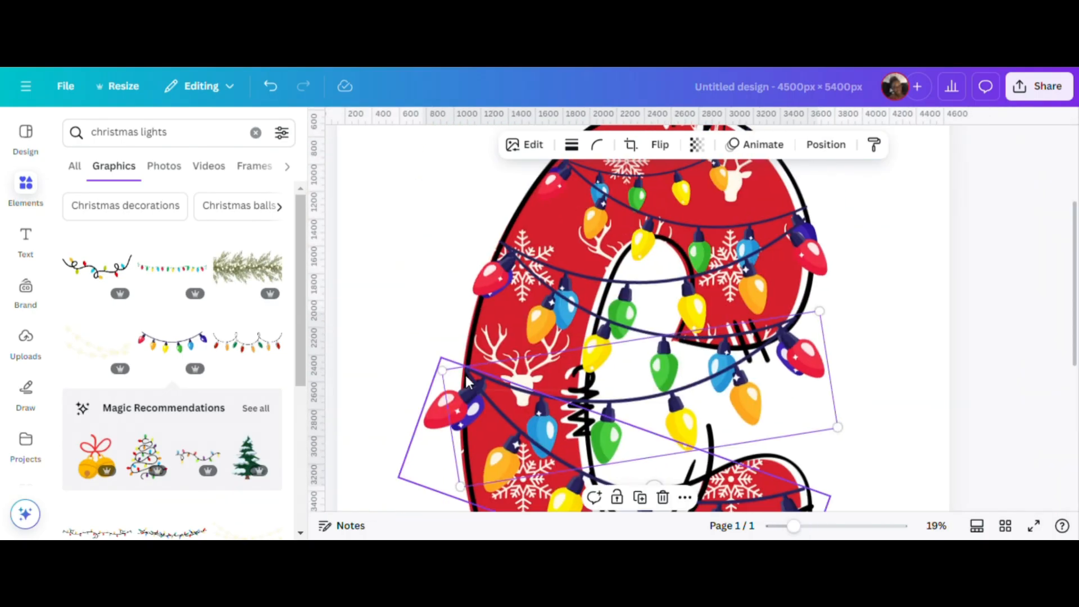
scroll(815, 394, up, 5)
drag(917, 187, 920, 212)
scroll(730, 337, down, 6)
drag(444, 321, 453, 326)
scroll(562, 337, up, 5)
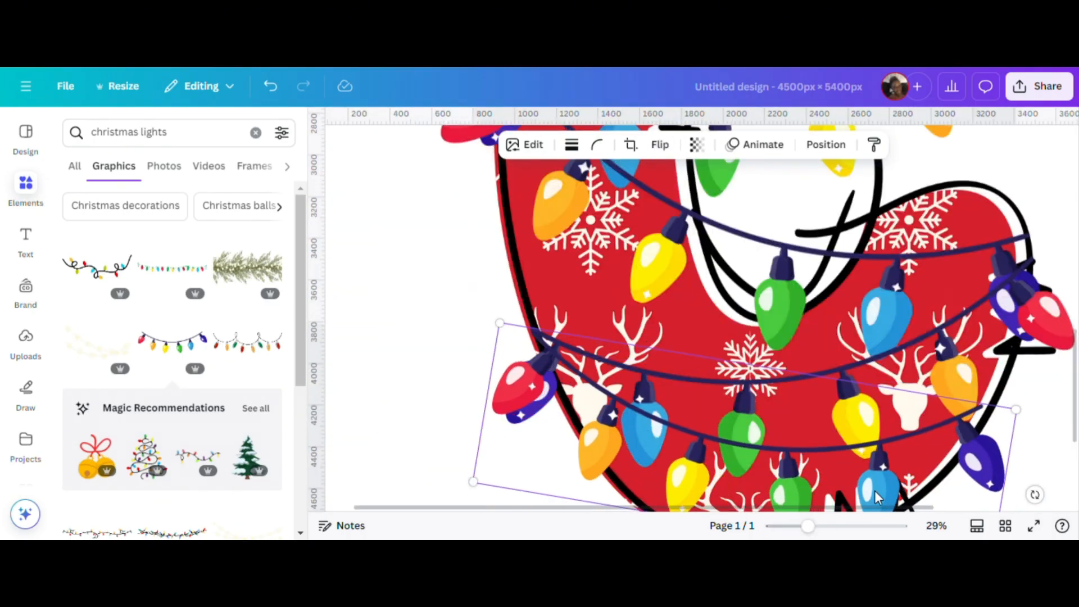
scroll(870, 382, down, 6)
scroll(916, 335, down, 1)
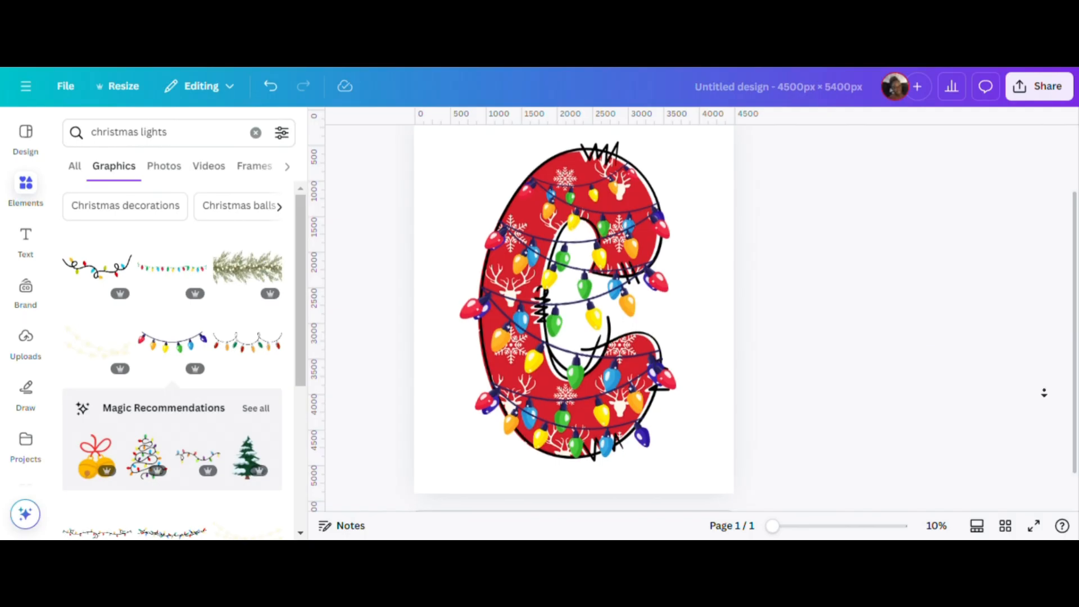
scroll(862, 345, up, 2)
scroll(869, 347, up, 1)
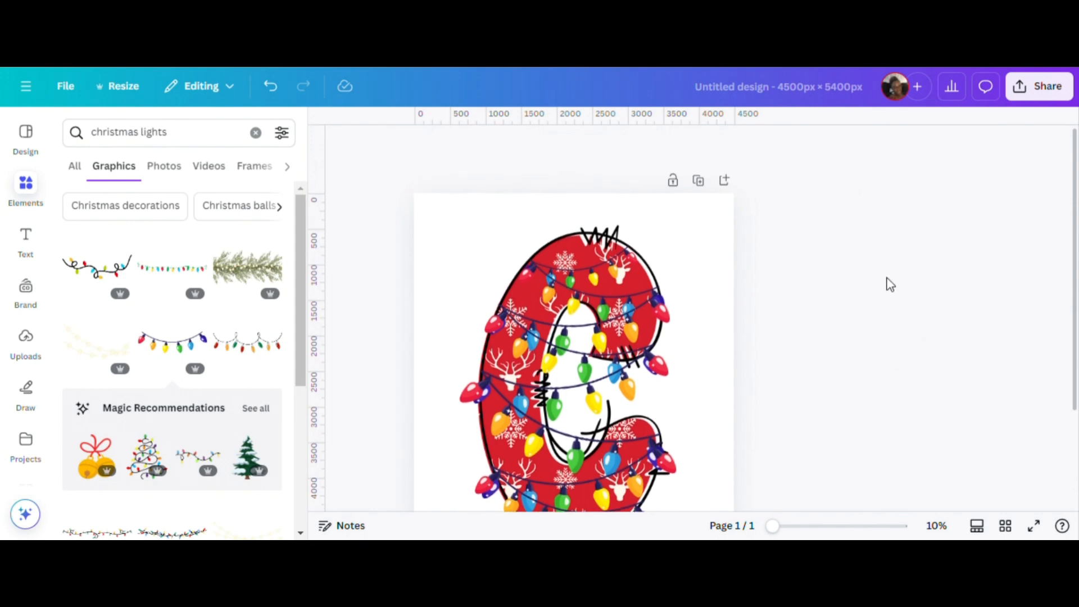
scroll(890, 286, down, 4)
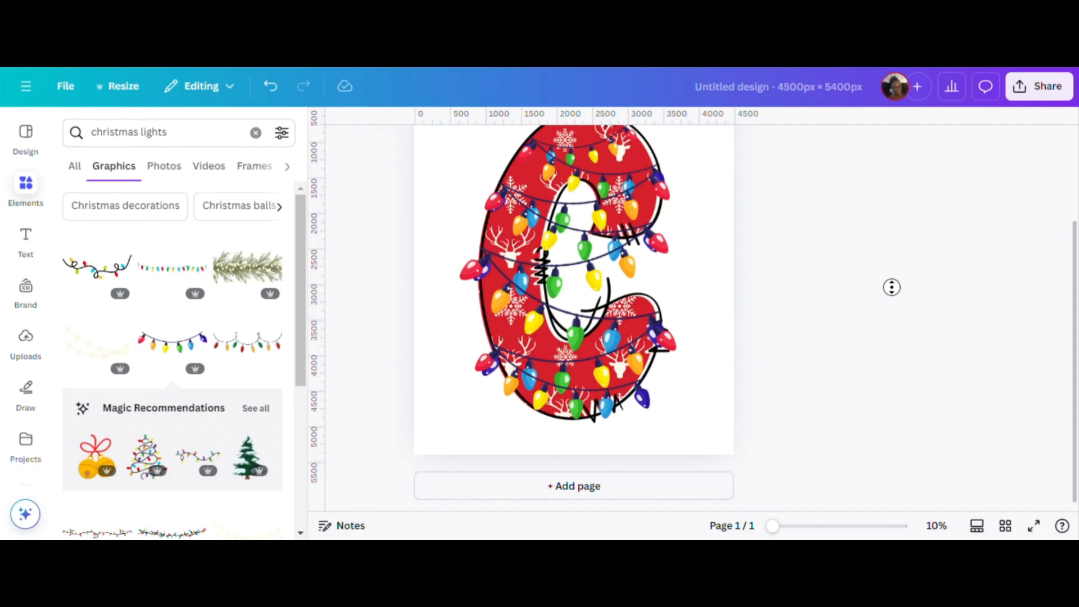
scroll(788, 287, up, 1)
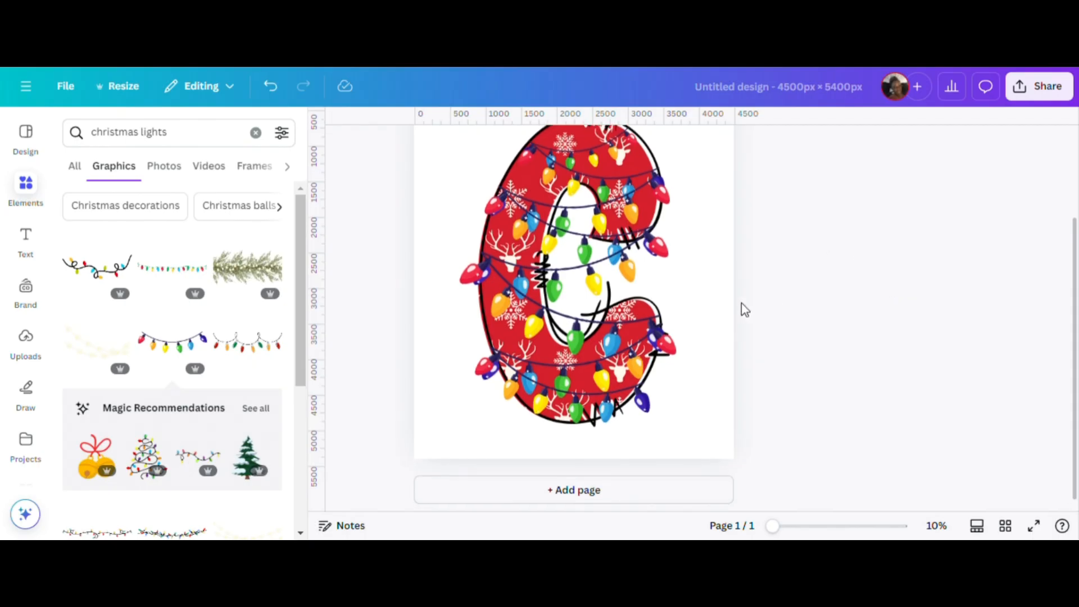
Open the page's layer list and go through it from the topmost light string down to the letter C.
click(720, 303)
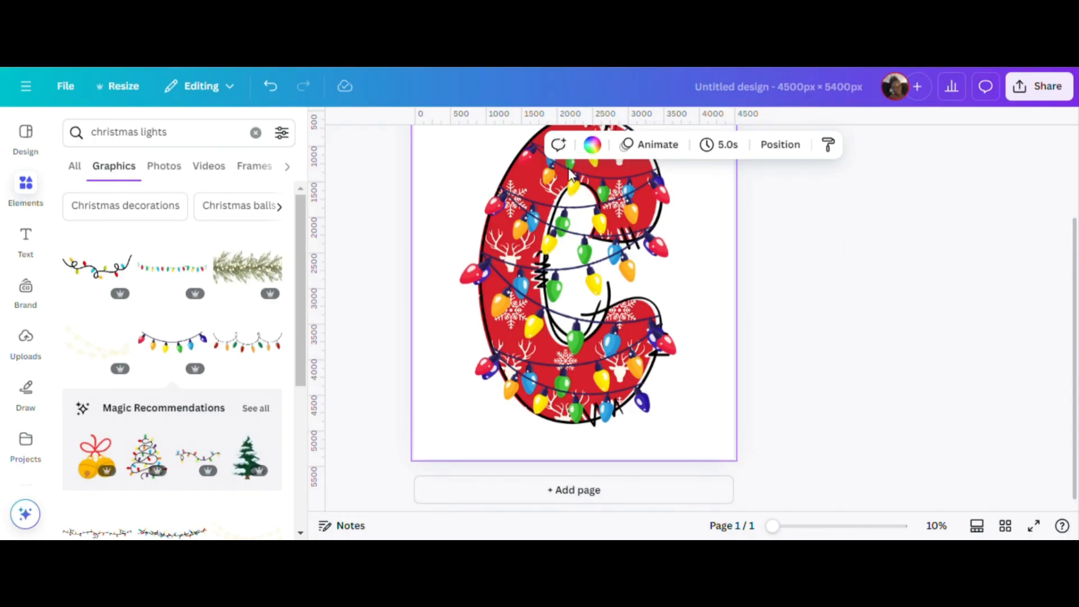
click(791, 145)
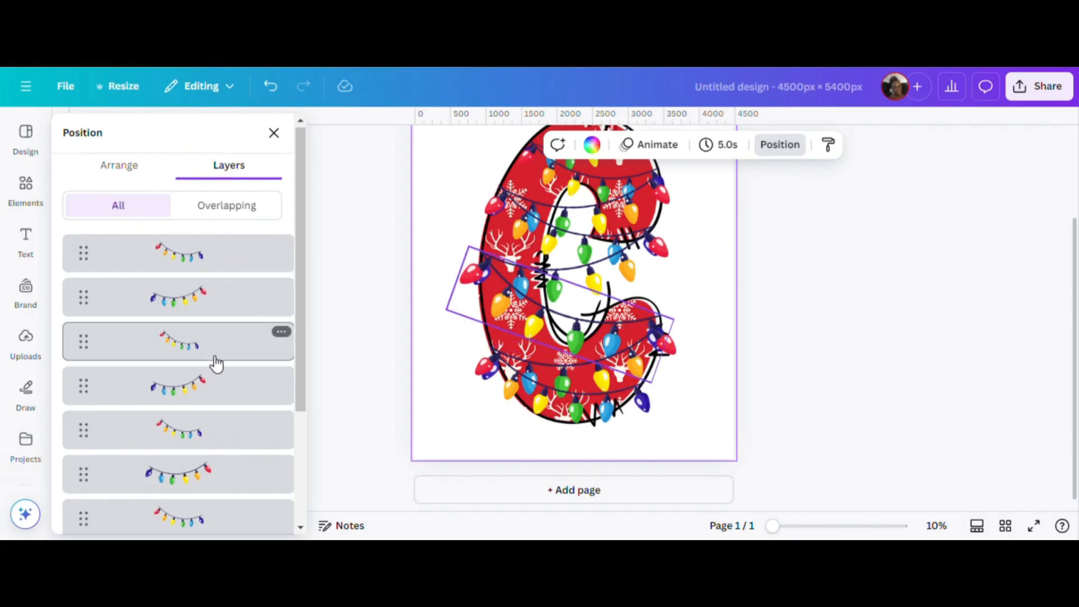
scroll(221, 388, down, 5)
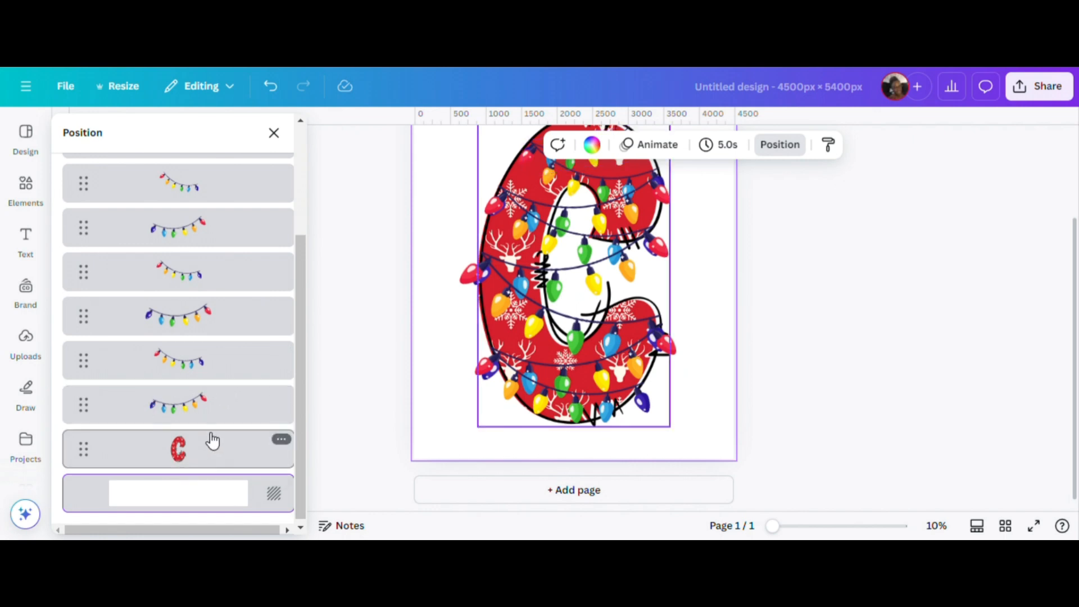
scroll(214, 438, up, 5)
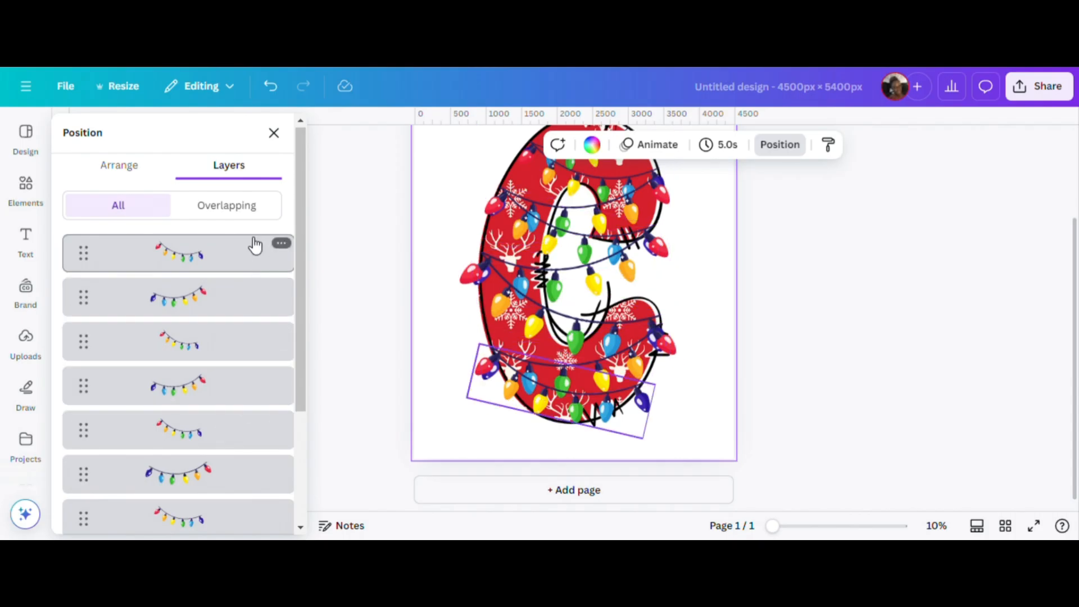
scroll(218, 472, down, 5)
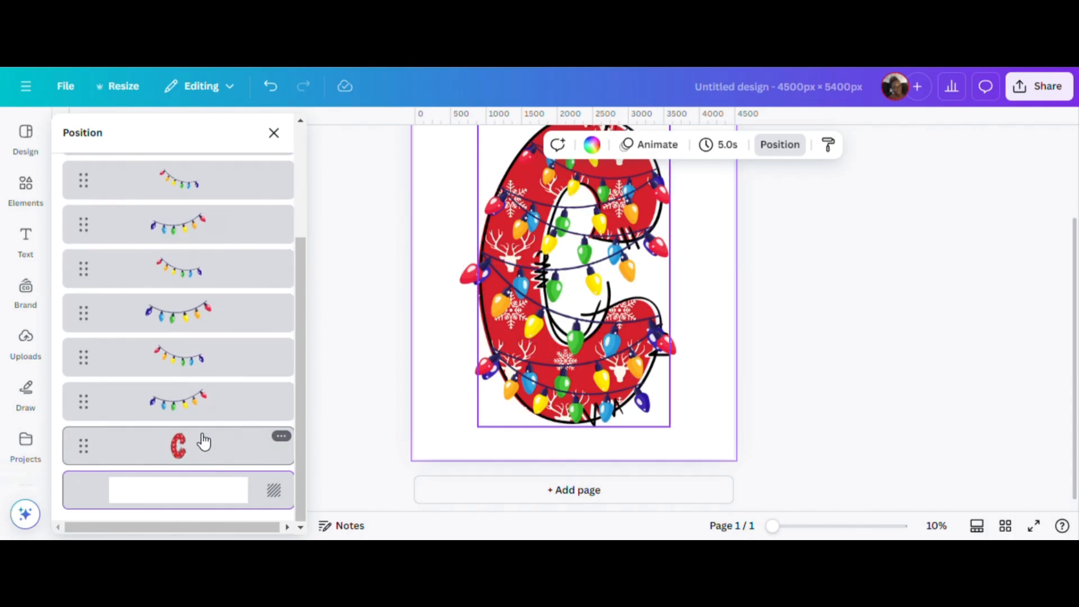
Select all layers from the letter C up to the topmost light string and group them.
click(208, 443)
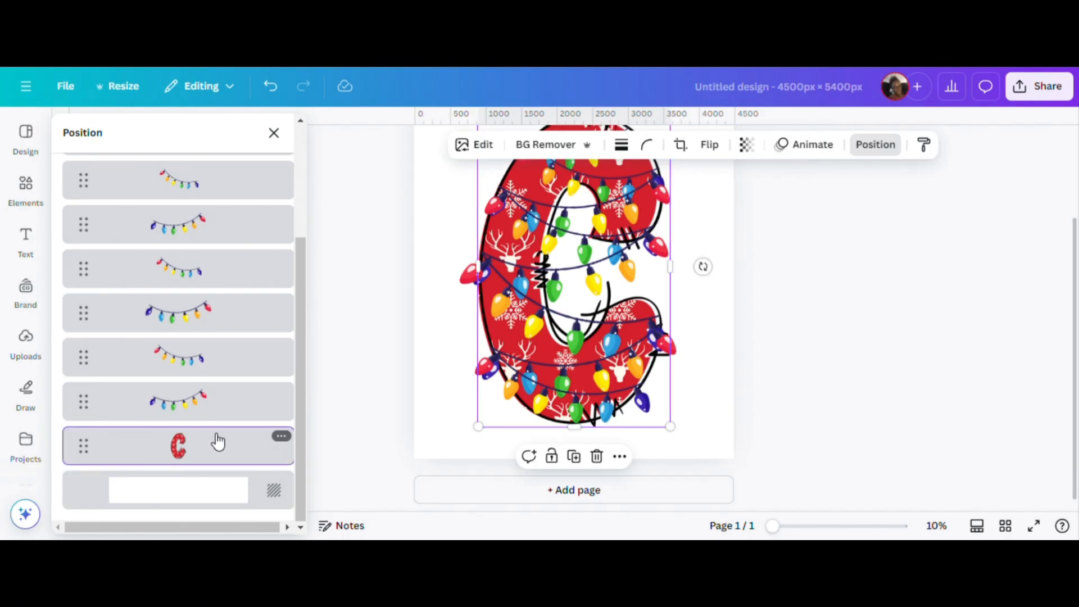
scroll(218, 442, up, 10)
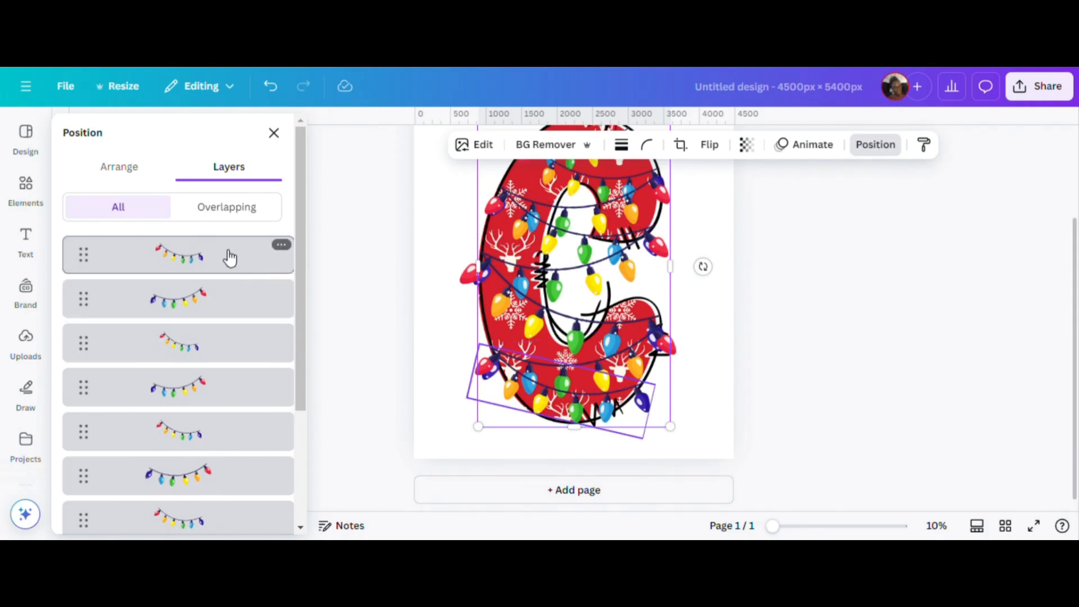
shift+click(230, 257)
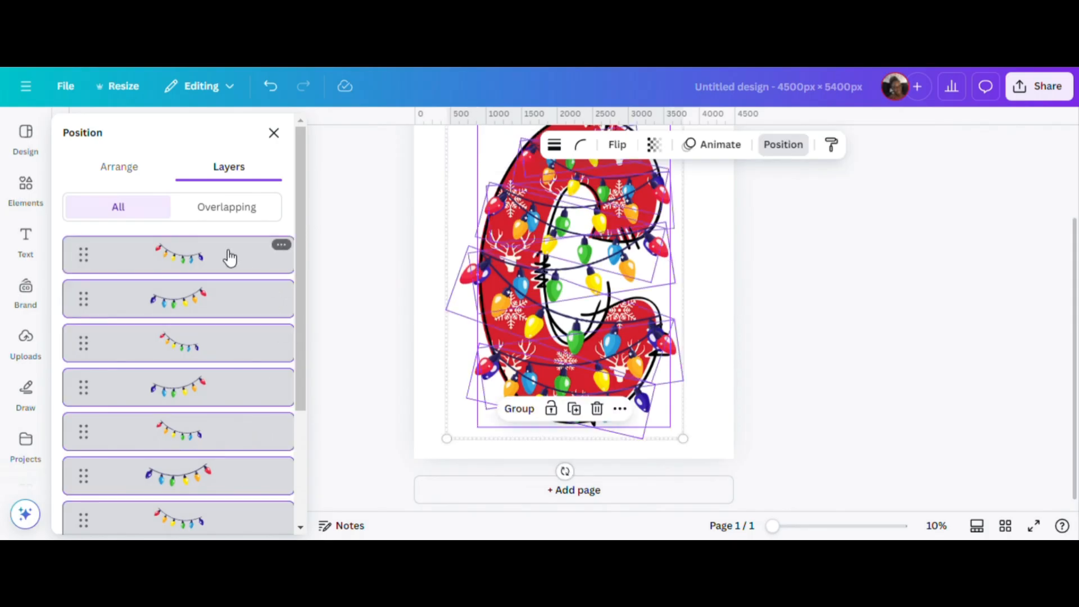
scroll(209, 325, down, 5)
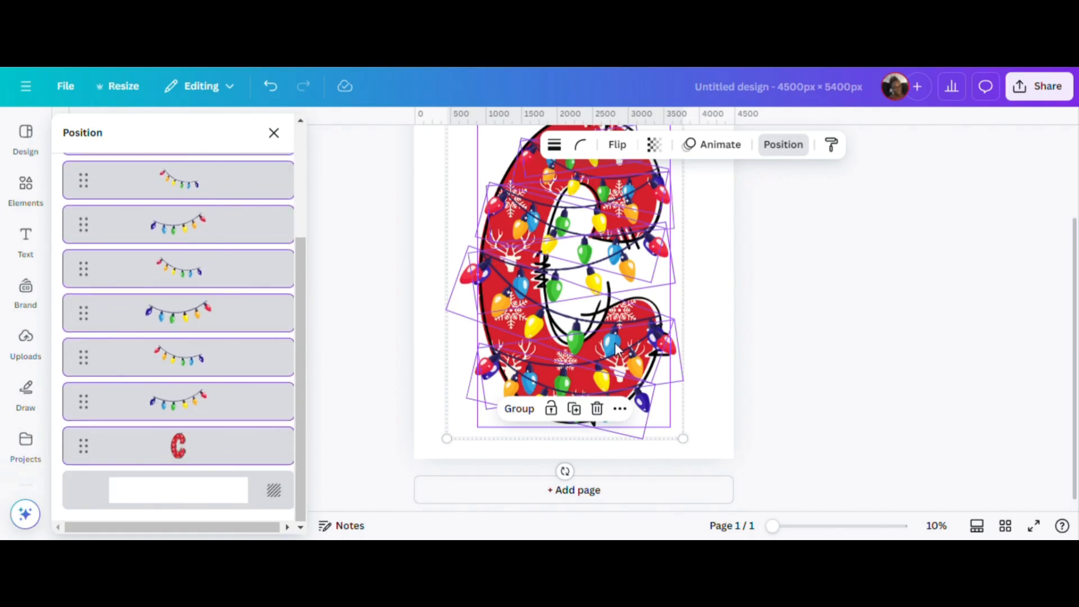
click(519, 410)
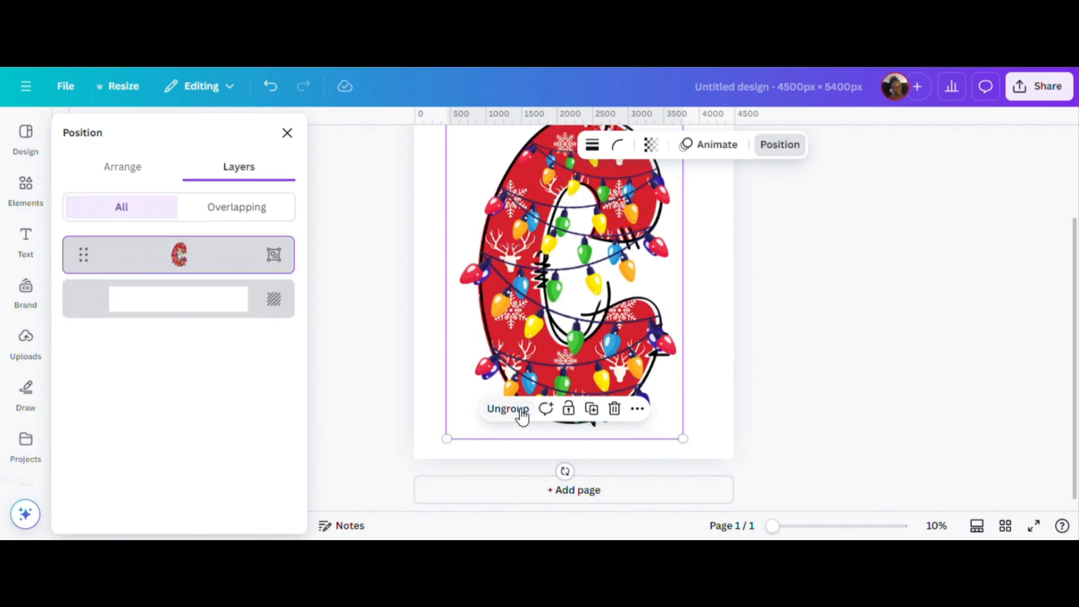
click(726, 349)
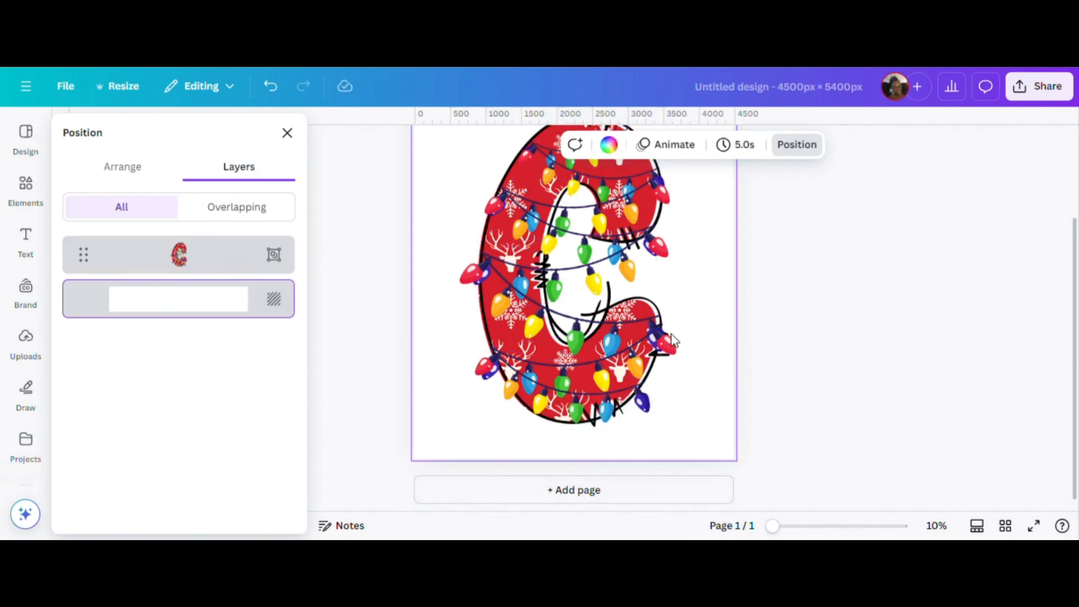
Shrink the grouped letter to about a third of the page width and place it in the page's upper-left corner.
drag(653, 331, 620, 323)
drag(647, 428, 528, 258)
scroll(687, 399, up, 1)
click(687, 399)
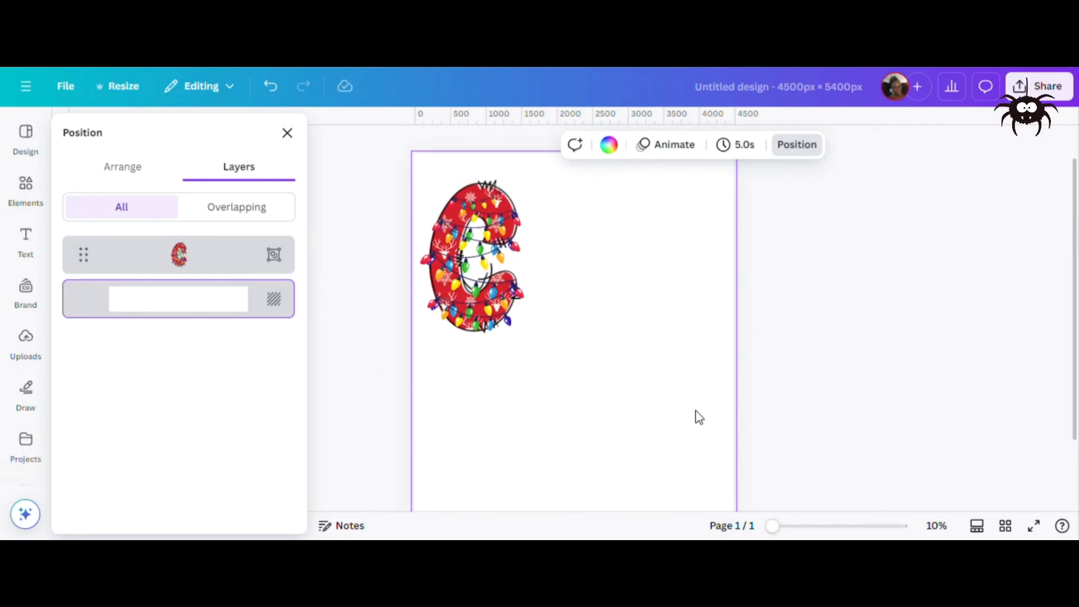
Duplicate the grouped letter and place the copy directly below the original.
click(212, 267)
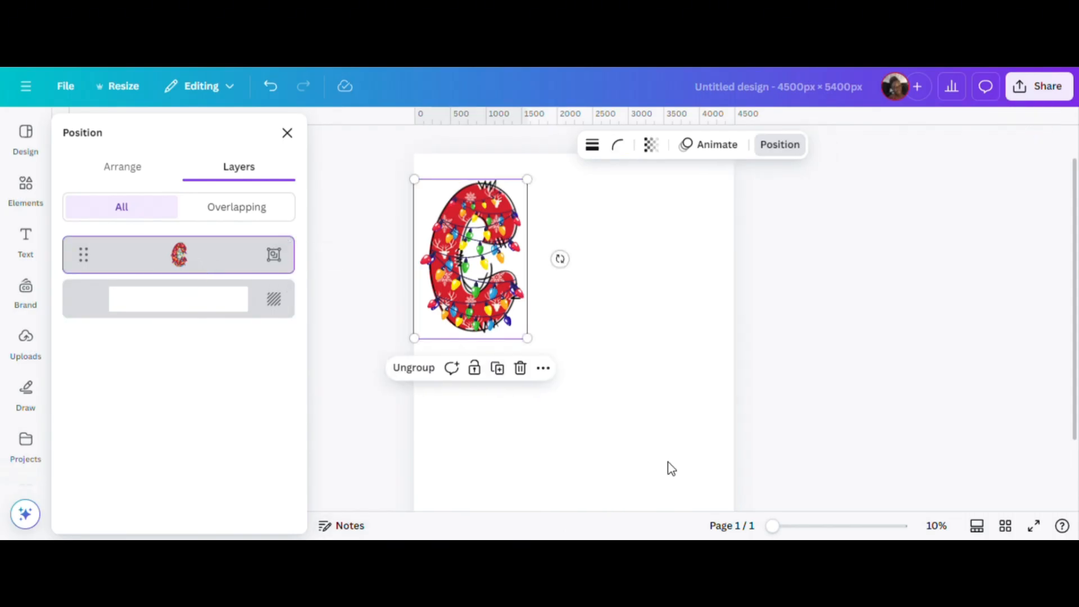
click(497, 370)
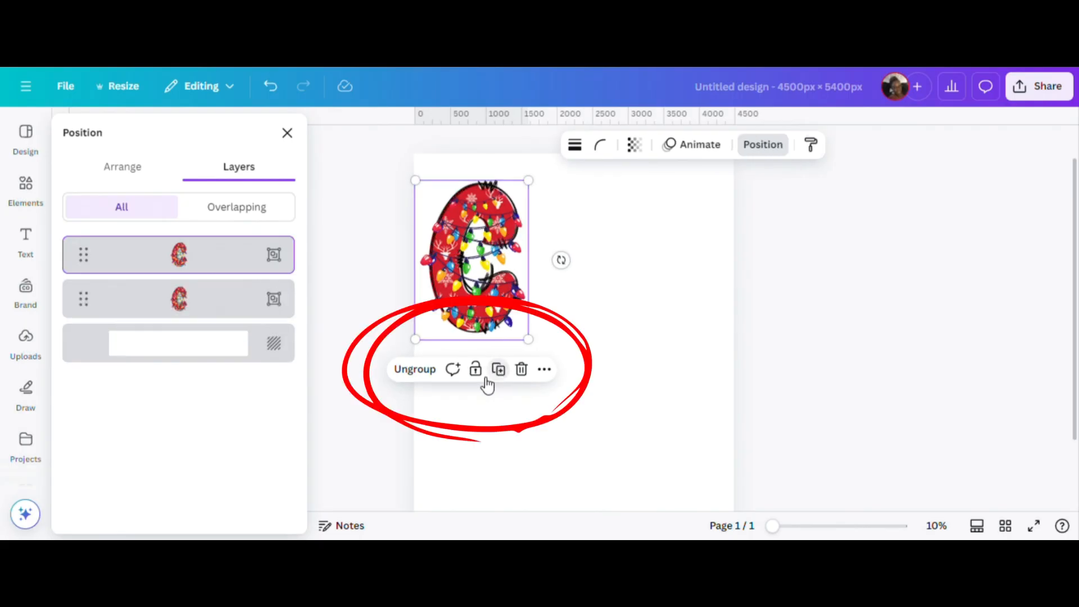
drag(474, 305, 464, 464)
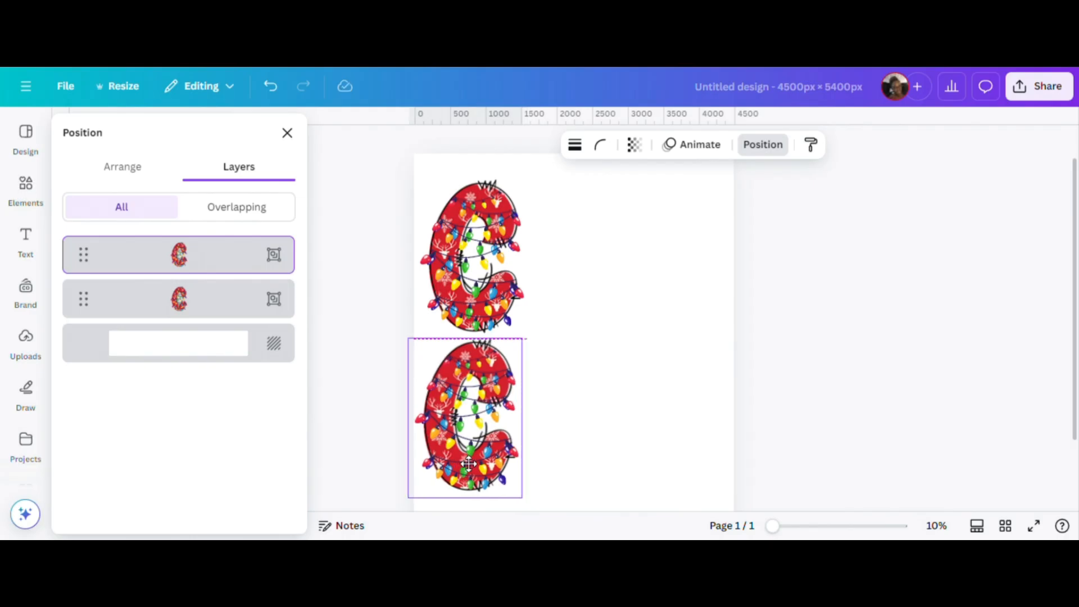
click(628, 313)
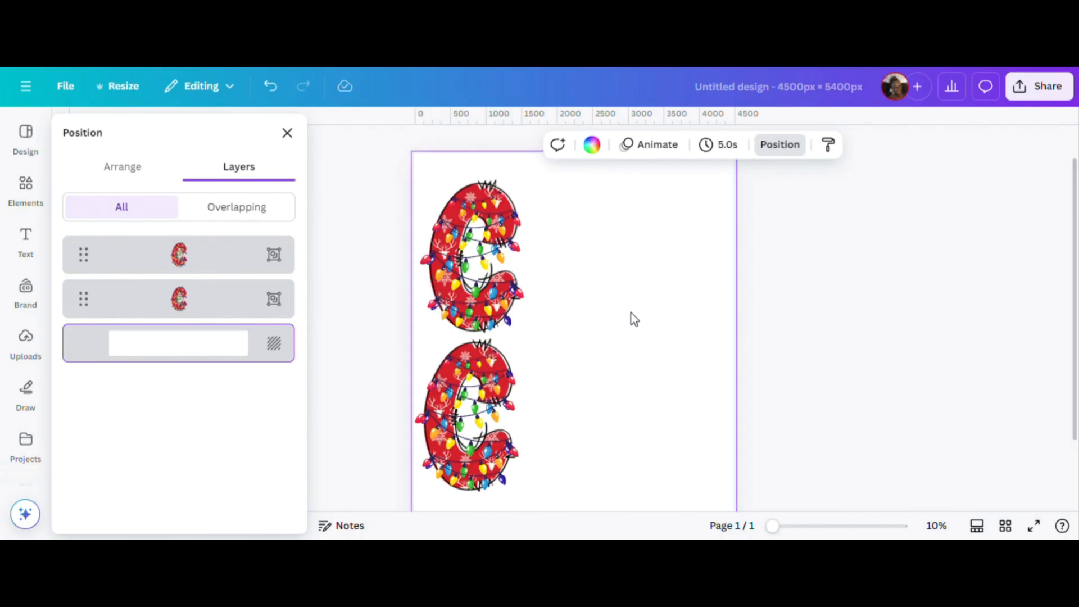
Add a text box reading "arter", enlarge it to about size 723 and place it directly beside the upper letter C.
key(t)
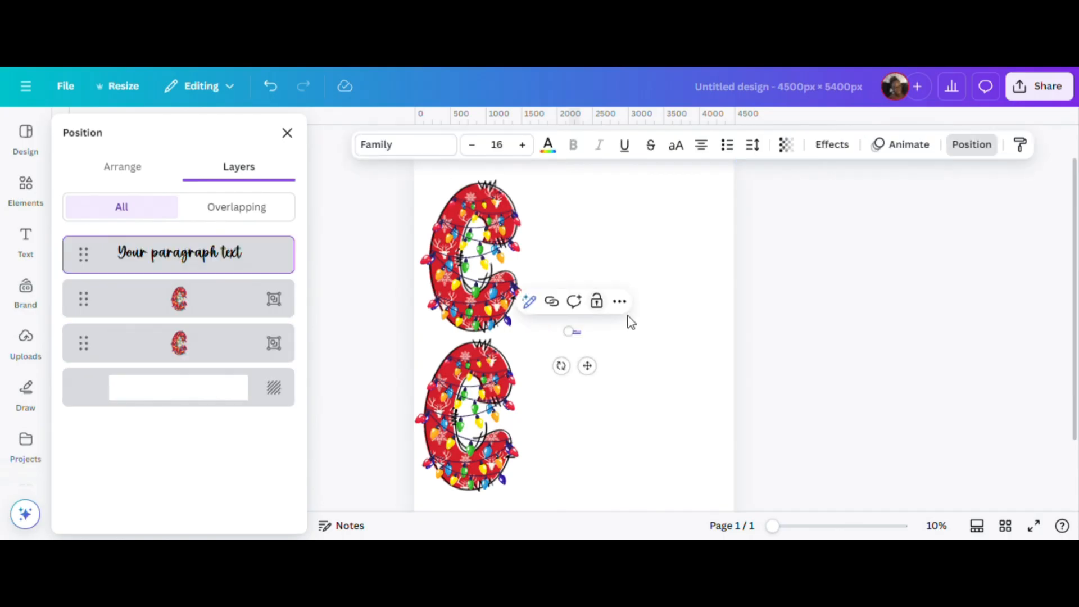
drag(562, 327, 472, 304)
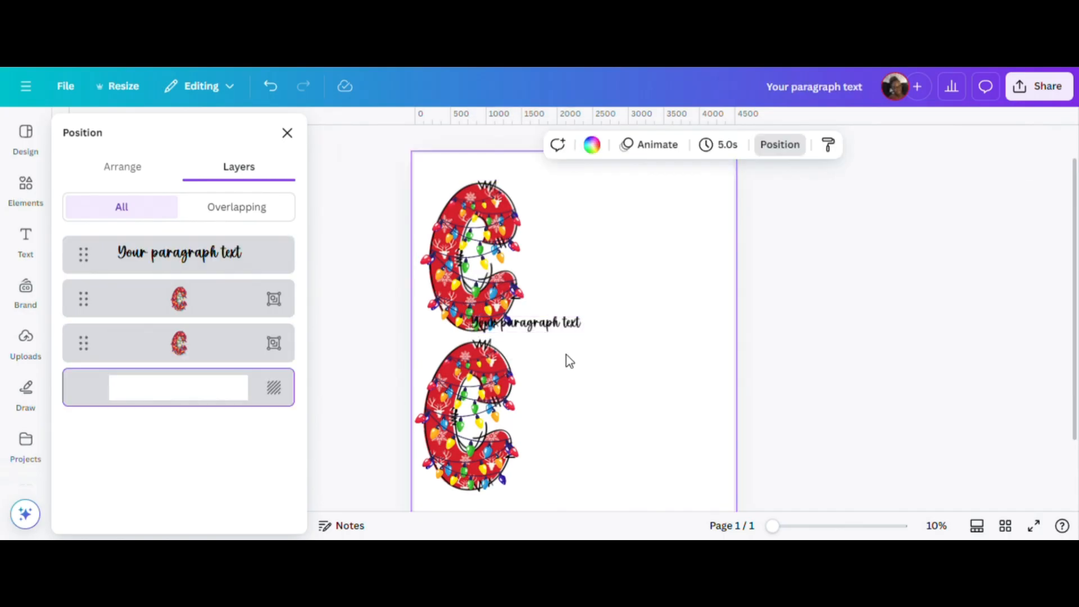
drag(541, 323, 605, 272)
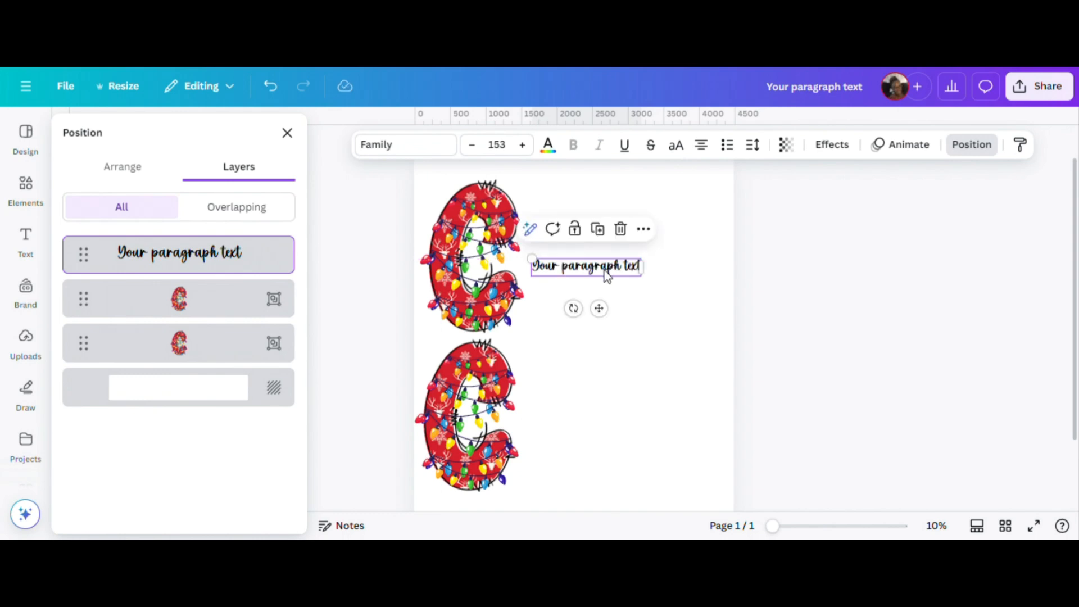
double_click(606, 273)
text(arter)
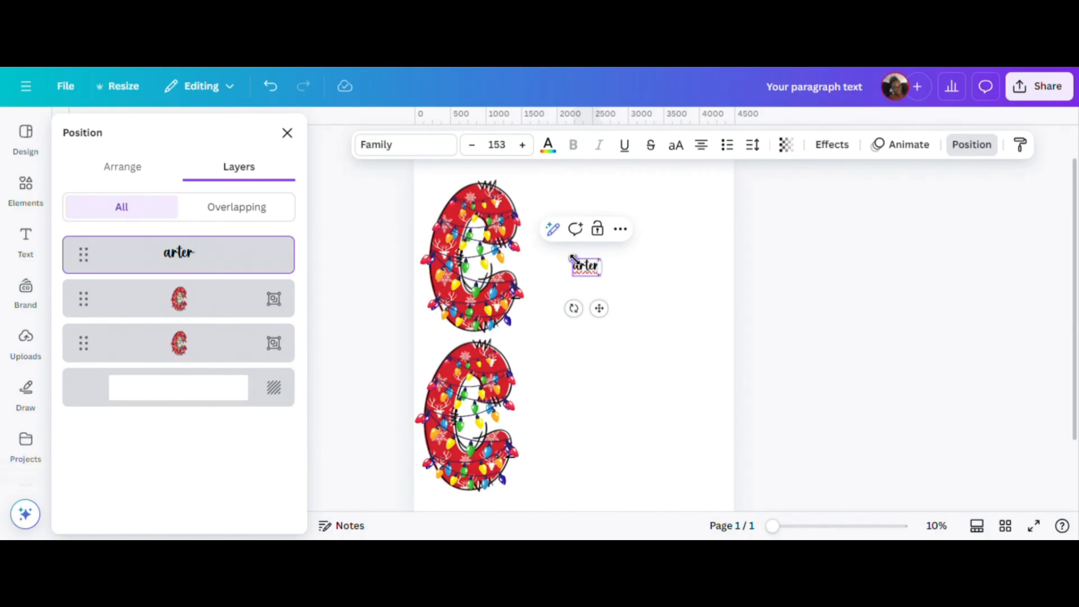
drag(573, 258, 663, 353)
click(612, 311)
drag(589, 288, 641, 471)
Duplicate the "arter" text, change the copy to "rew" and place it directly beside the lower letter C.
click(597, 208)
double_click(606, 428)
text(rew)
click(698, 394)
drag(620, 432, 600, 433)
click(695, 395)
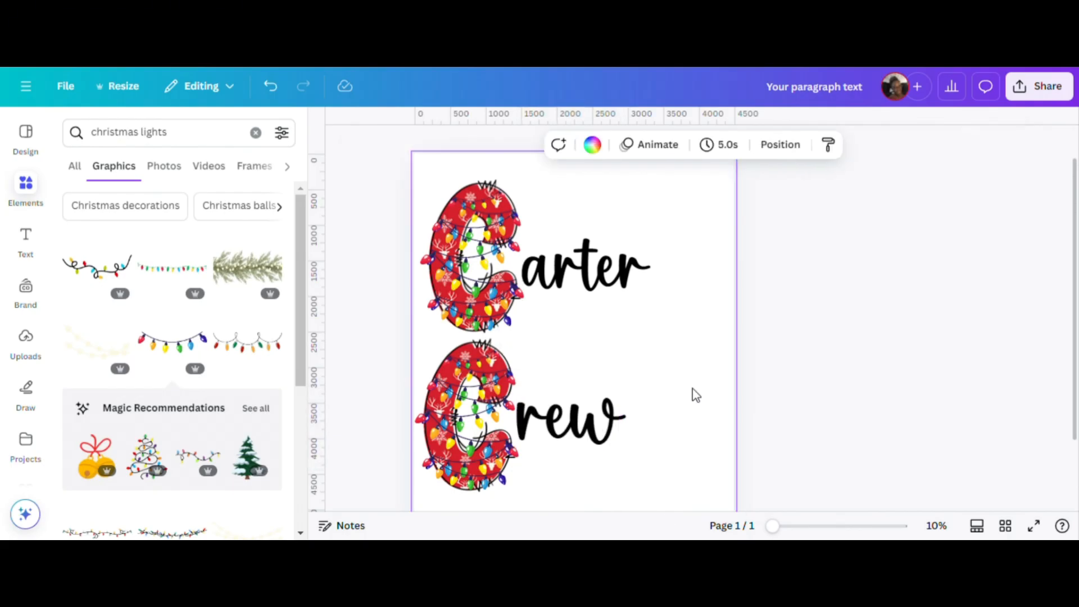
Reorder the layers so the "rew" text sits directly above the lower C, and group the two.
scroll(693, 395, down, 3)
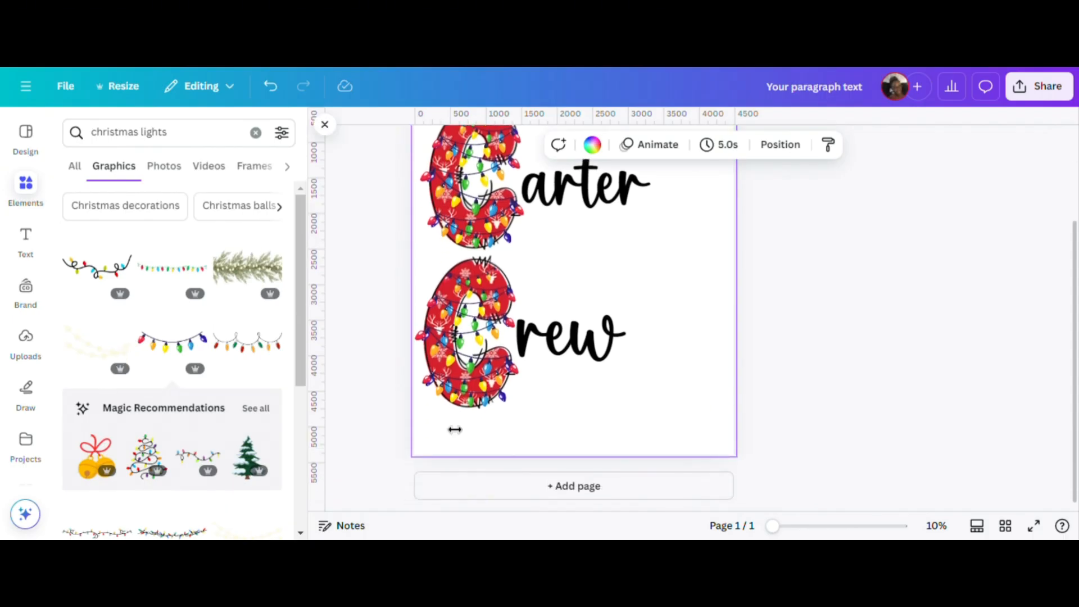
click(778, 147)
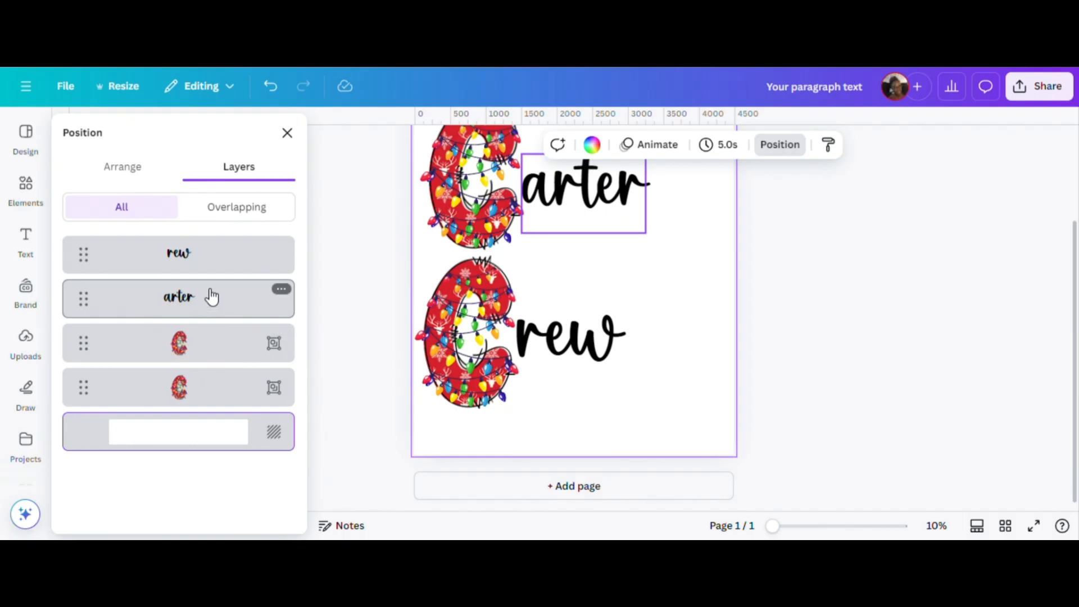
drag(211, 253, 212, 365)
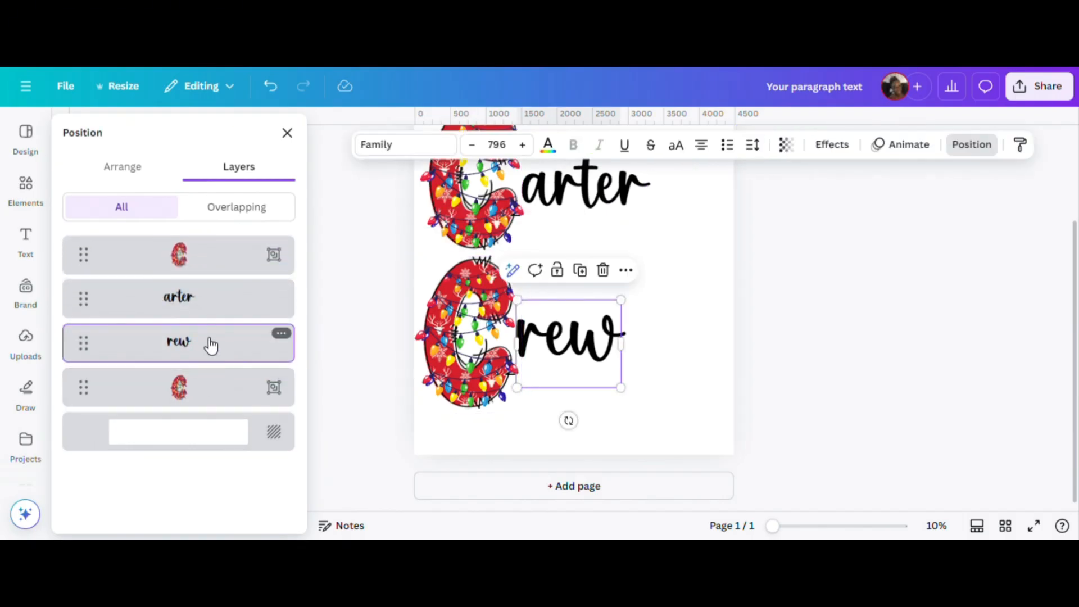
click(207, 388)
click(216, 349)
click(214, 399)
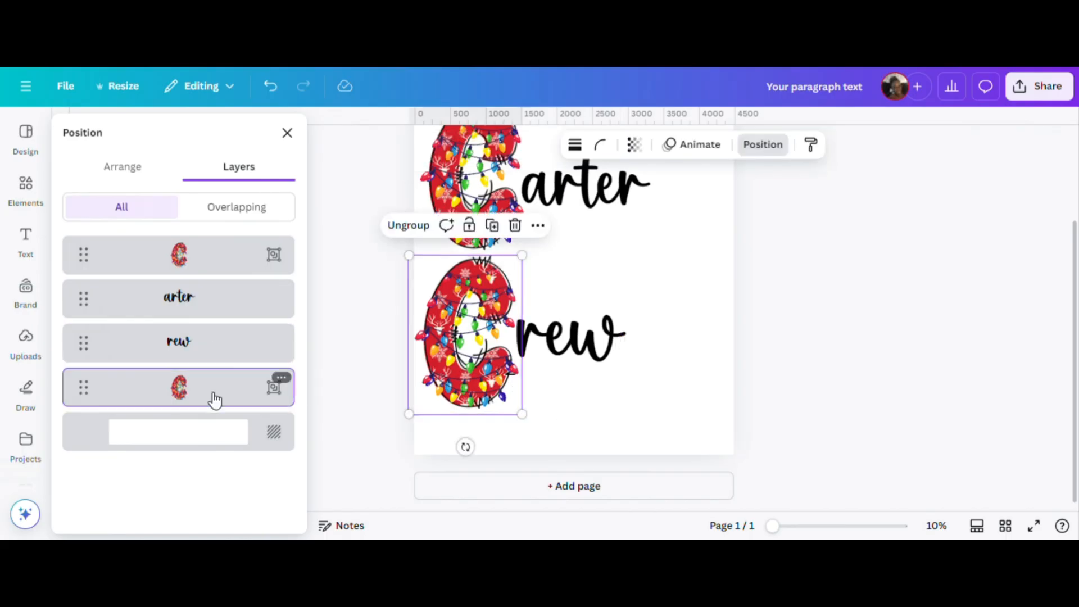
click(212, 354)
shift+click(217, 396)
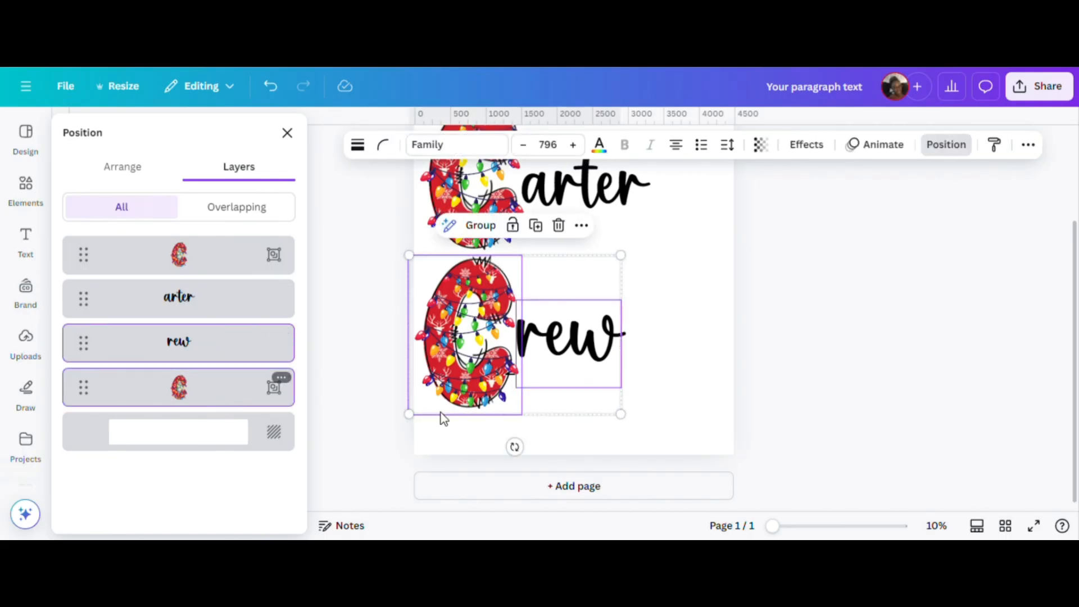
click(481, 225)
Group the upper letter C with the "arter" text.
click(229, 262)
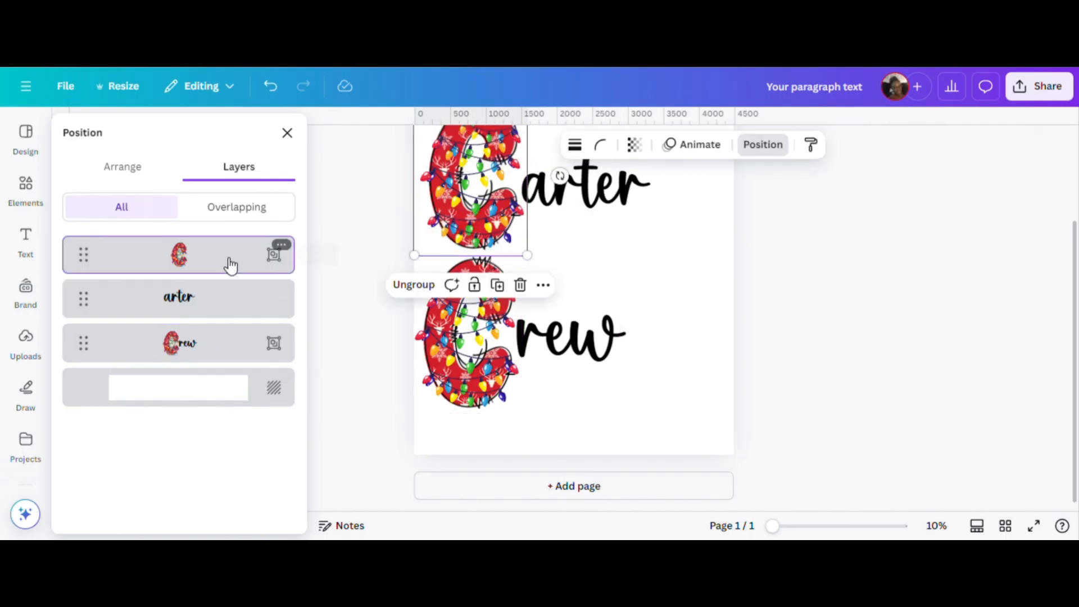
shift+click(227, 302)
click(489, 285)
click(701, 342)
Move the lower word group towards the page centre and enlarge the upper word group to a text size of 898.
scroll(537, 401, up, 2)
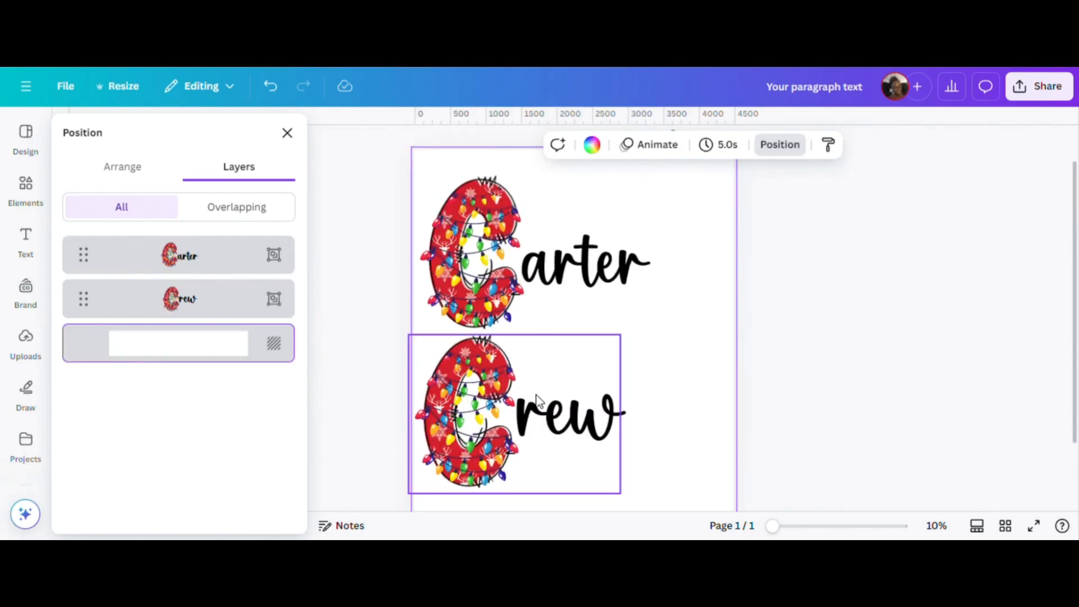
drag(537, 401, 596, 401)
click(600, 291)
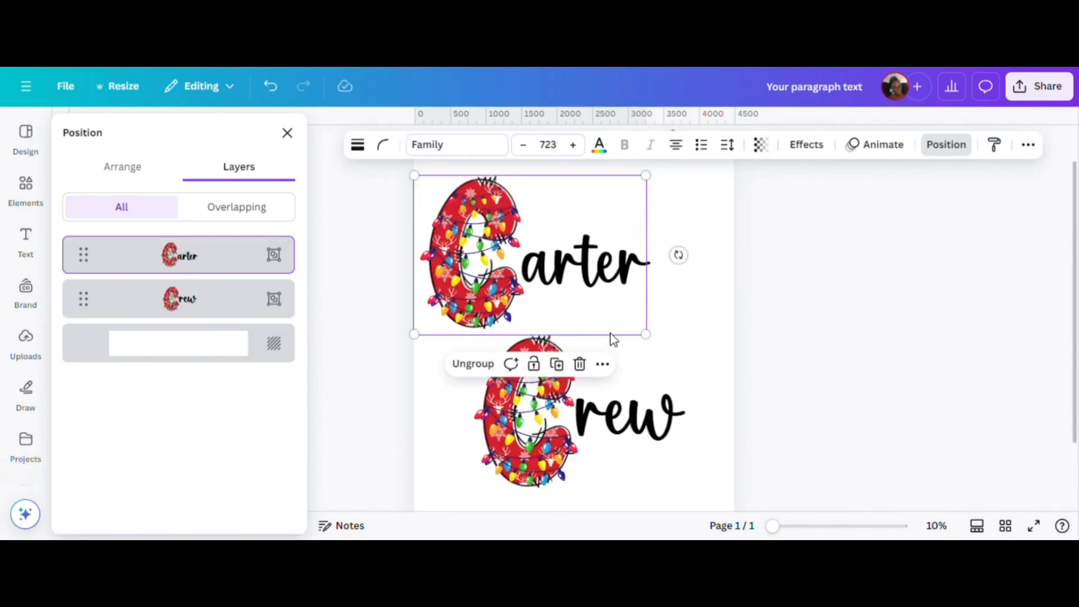
drag(646, 335, 722, 357)
scroll(638, 396, down, 2)
Shrink the lower word group to a text size of 574 and place it beneath the "arter" text.
click(227, 306)
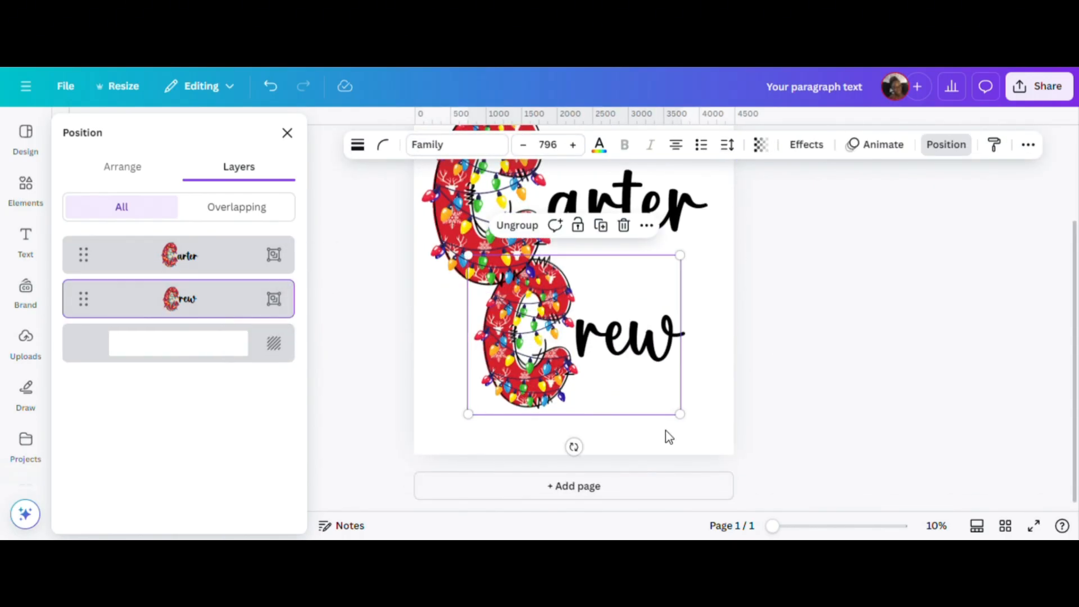
drag(680, 414, 621, 370)
drag(567, 337, 638, 332)
click(480, 389)
scroll(480, 389, up, 1)
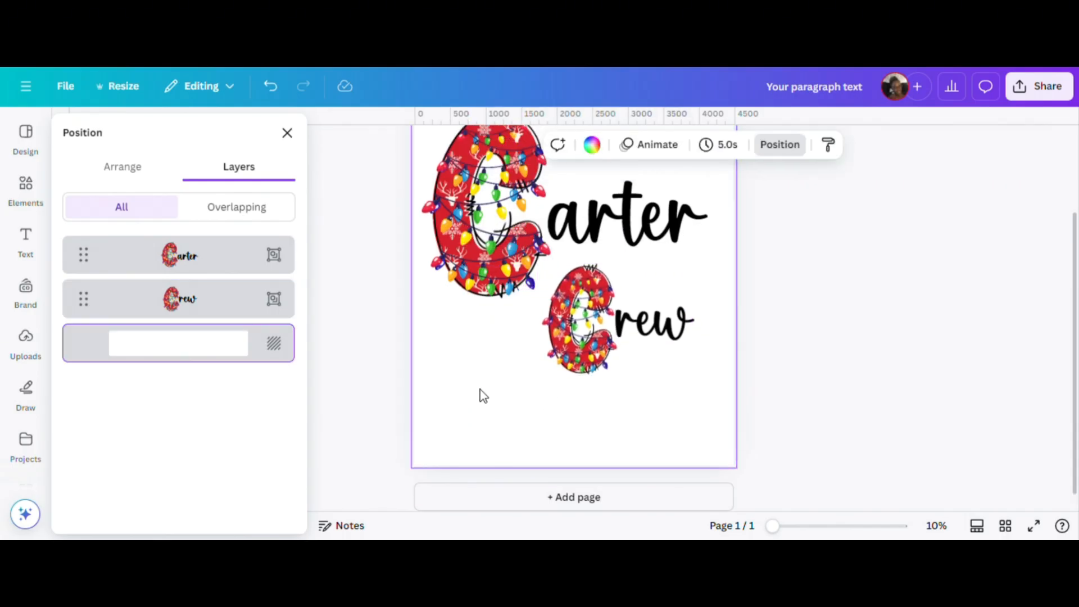
scroll(480, 389, up, 2)
scroll(507, 439, down, 2)
Move the lower word group down and enlarge it to a text size of 849, filling the space below the upper word.
click(637, 319)
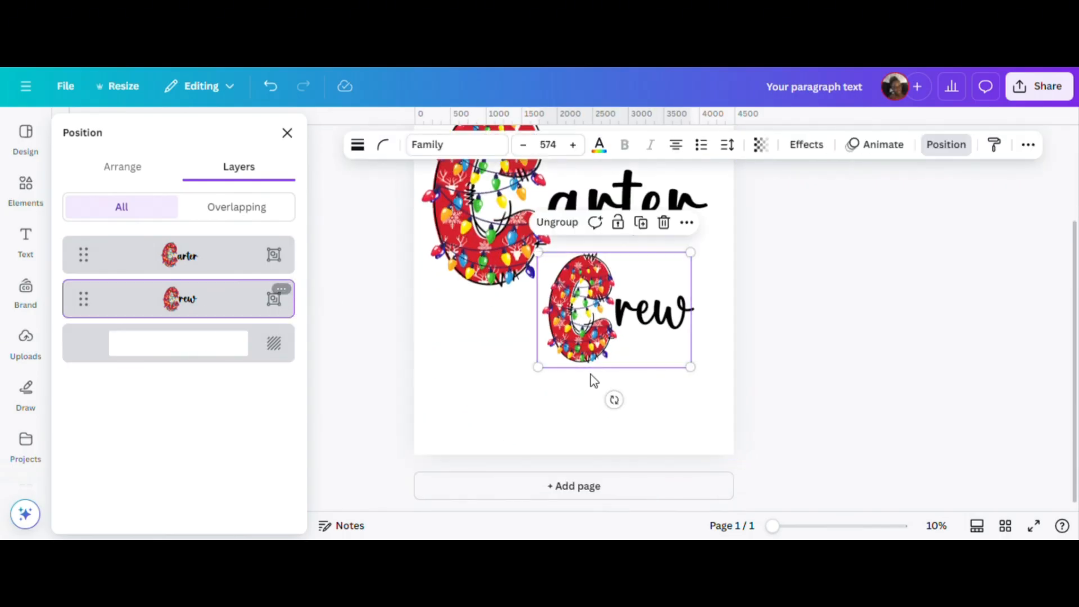
drag(590, 354, 490, 389)
drag(592, 402, 697, 420)
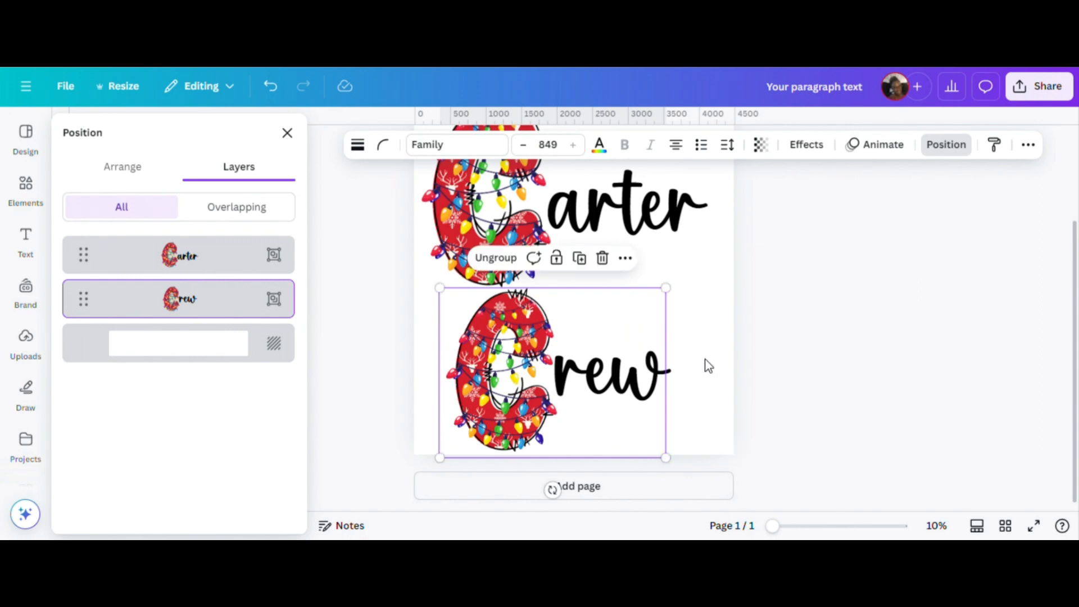
click(787, 345)
Duplicate the finished two-word page as a second page.
scroll(717, 398, up, 3)
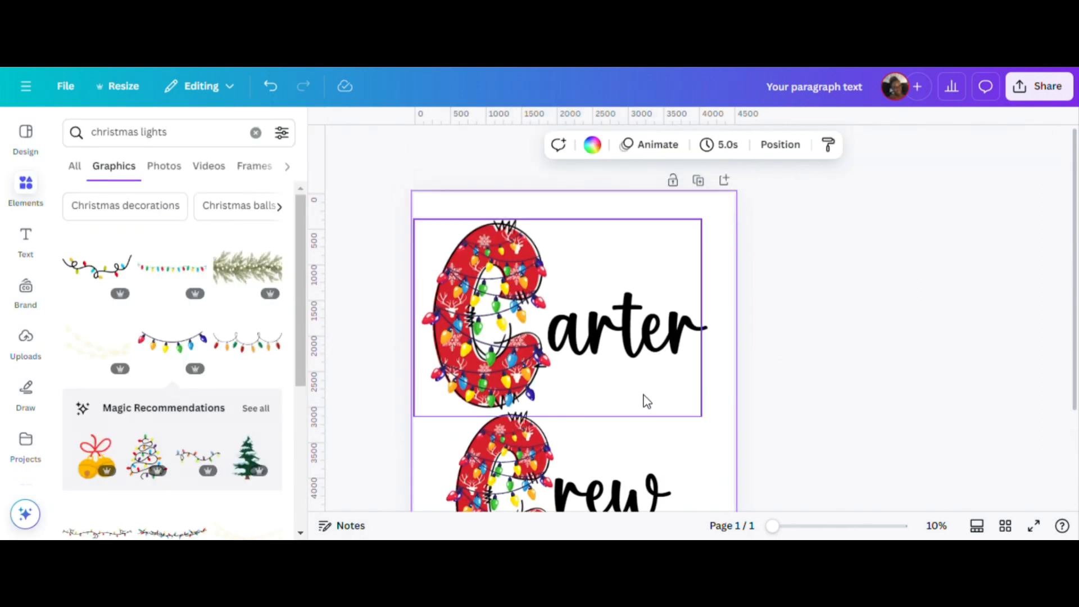
scroll(646, 401, down, 3)
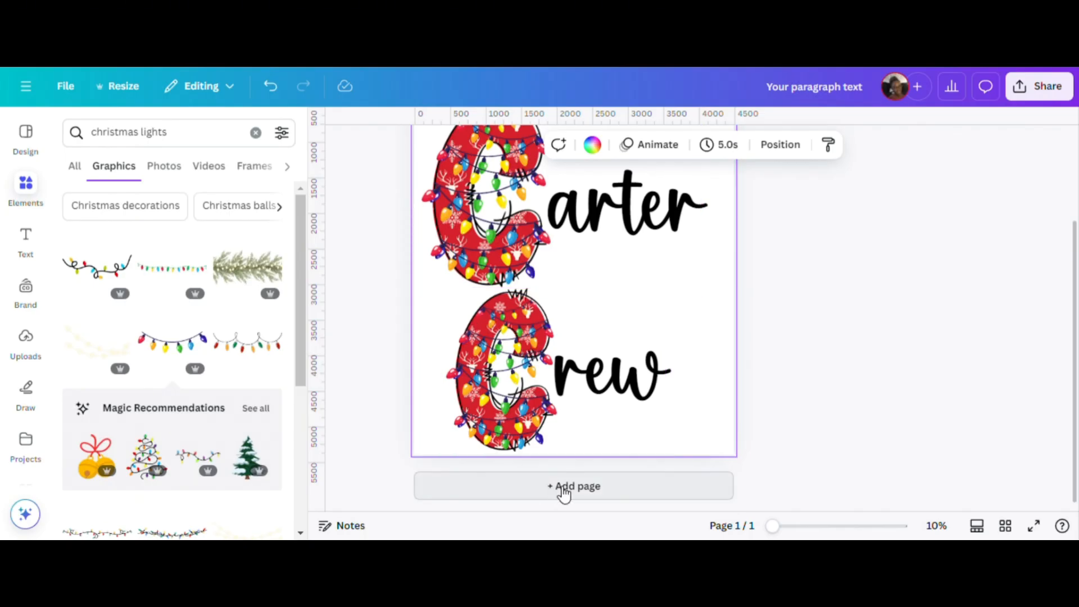
scroll(674, 391, up, 3)
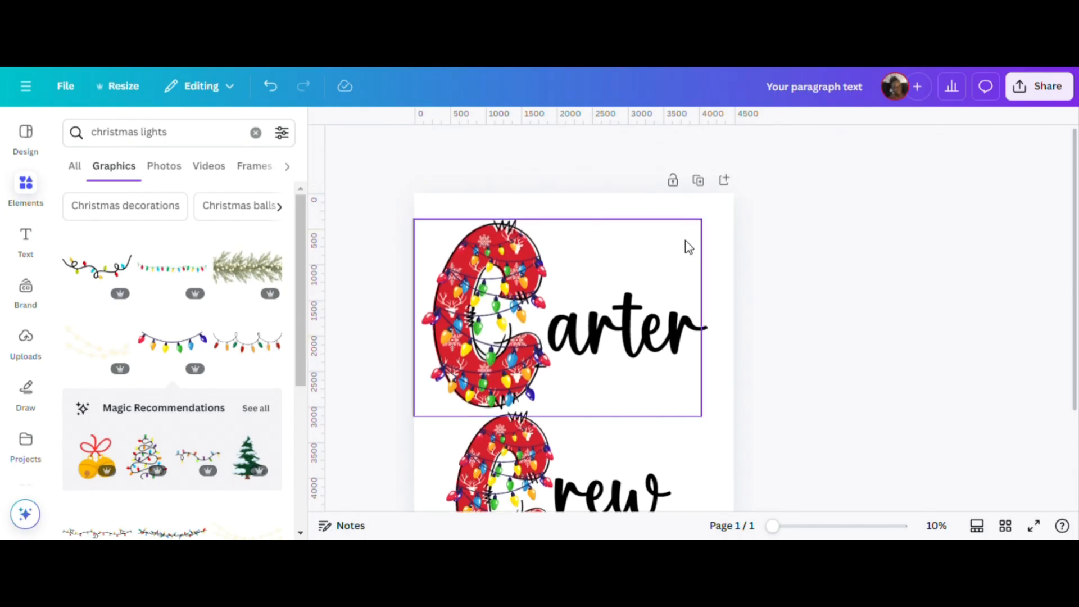
click(698, 181)
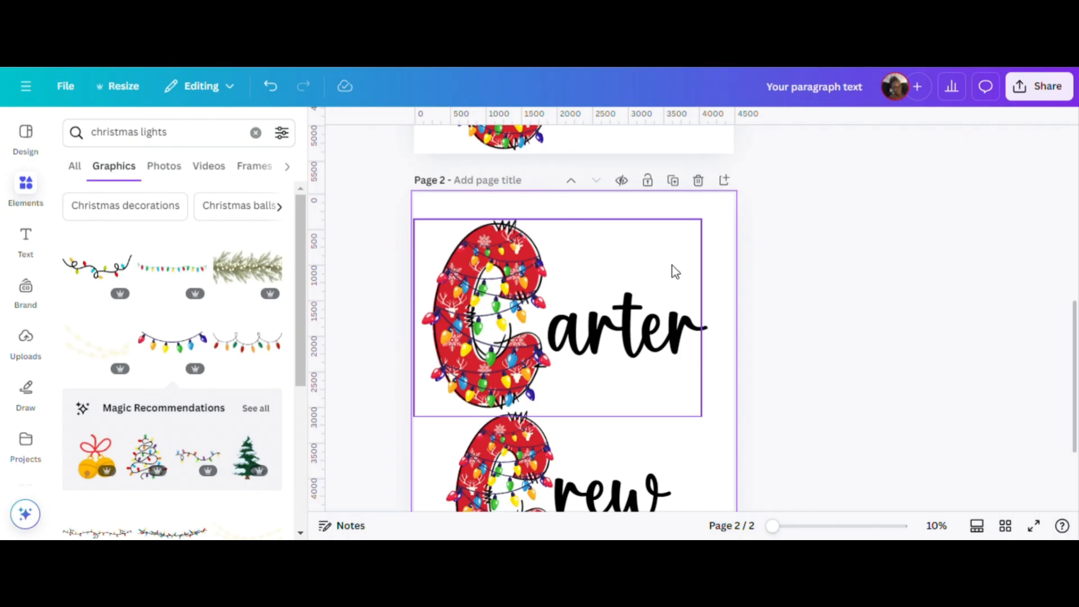
Ungroup the upper word on page 2 into its letter, light strings and text.
click(569, 263)
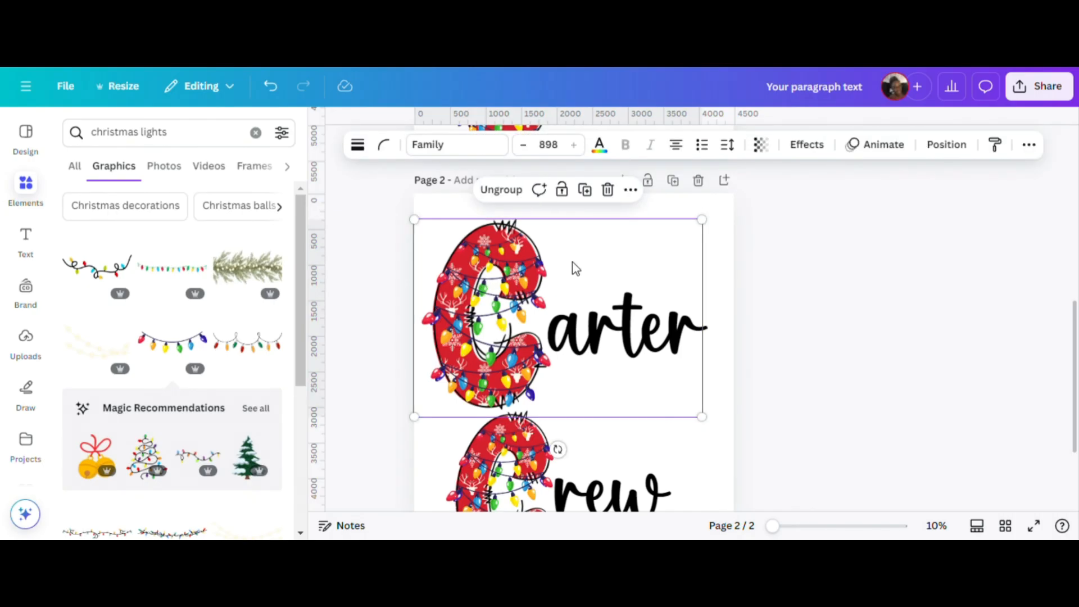
click(502, 191)
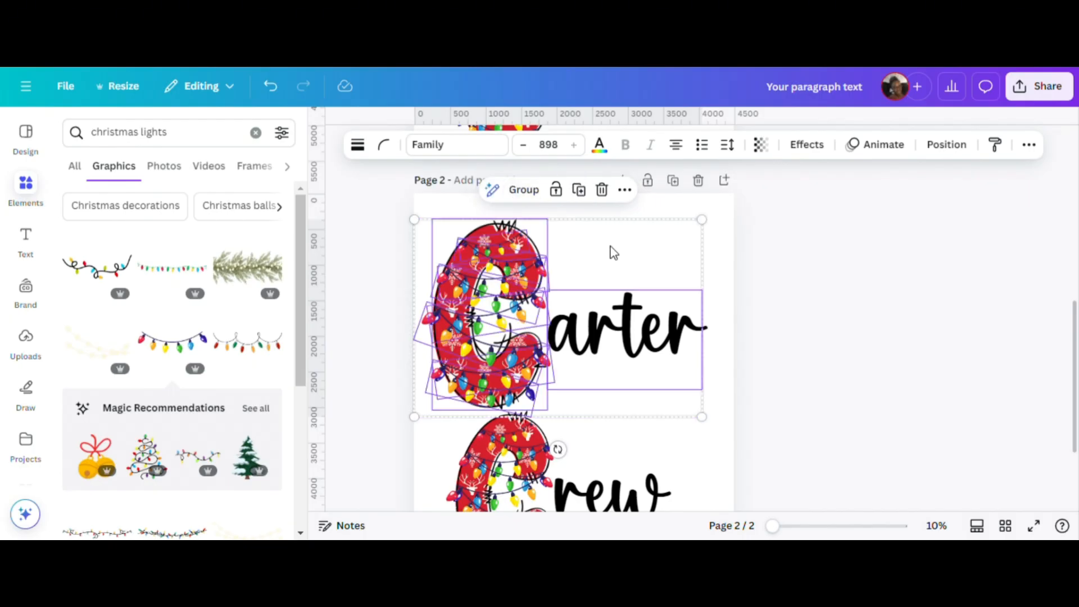
click(725, 235)
Select all the ungrouped light strings in page 2's layer list and delete them from the upper C.
click(778, 144)
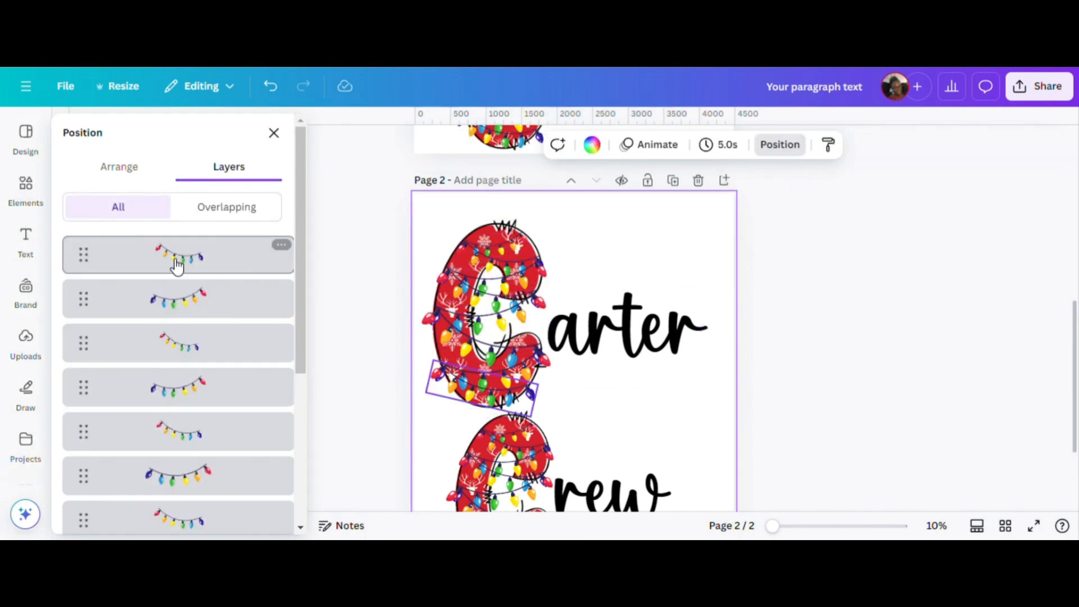
scroll(210, 321, down, 5)
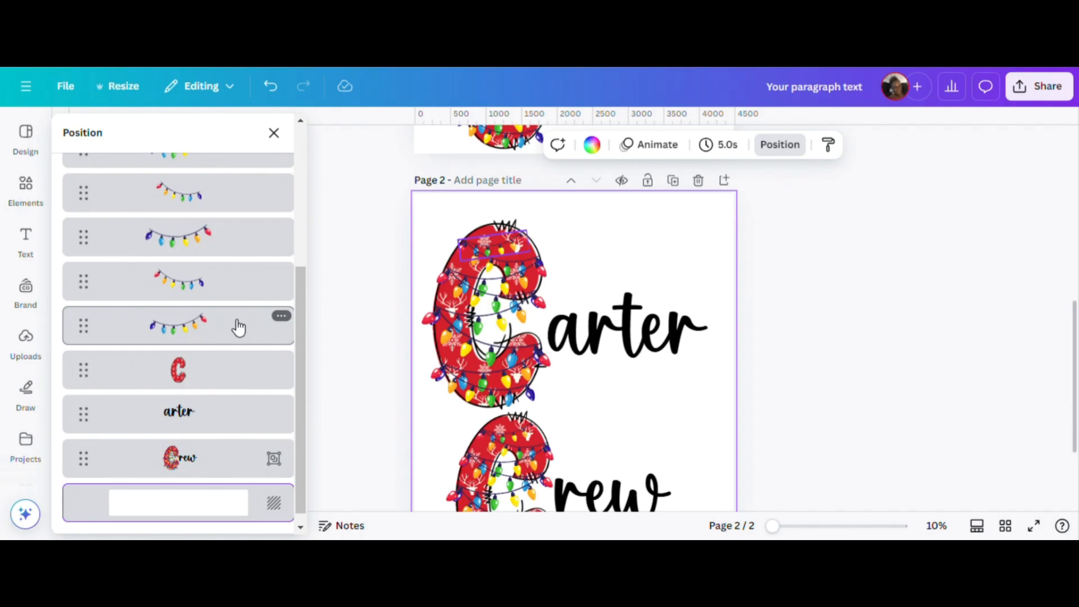
click(238, 327)
scroll(243, 328, up, 5)
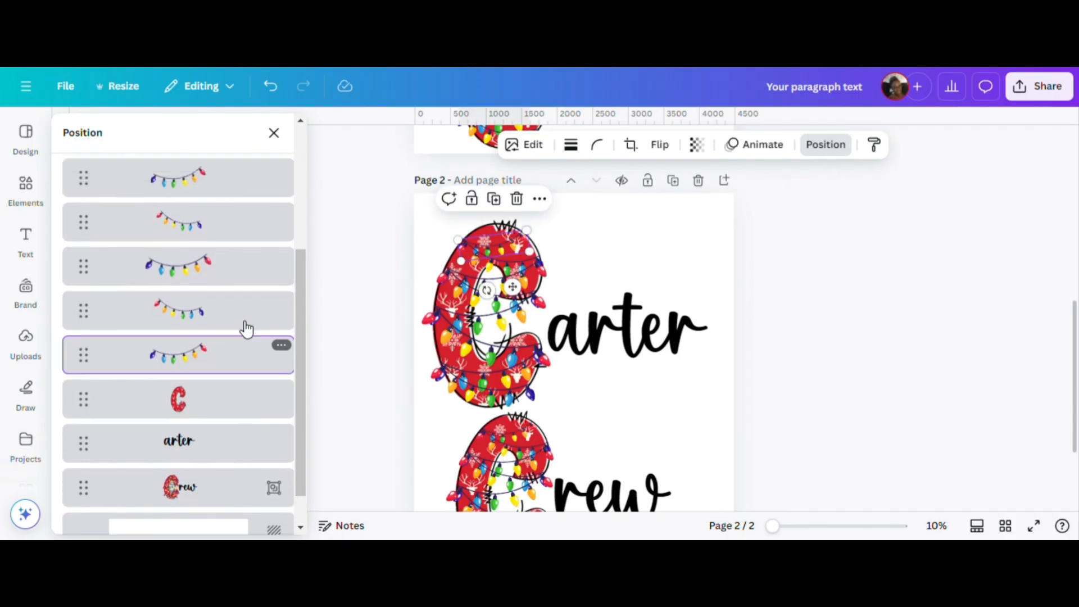
scroll(248, 329, up, 1)
click(237, 264)
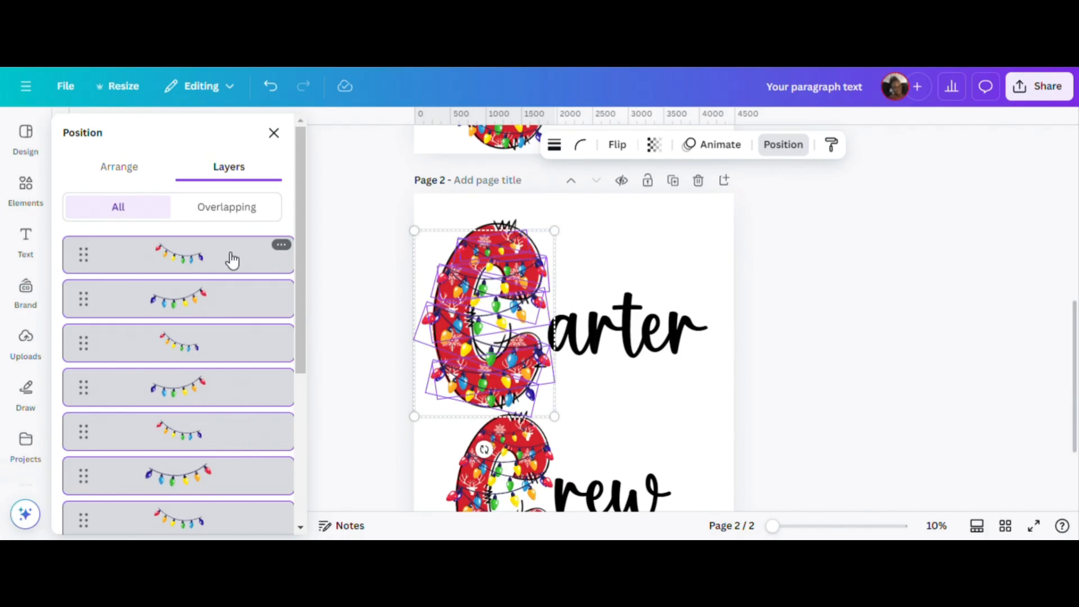
click(281, 247)
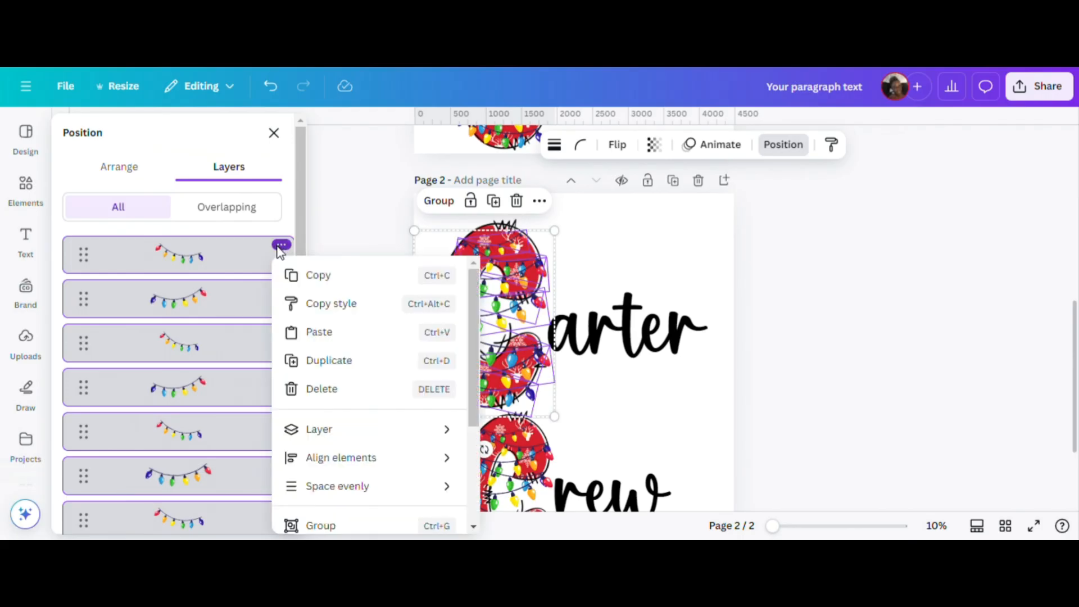
click(293, 391)
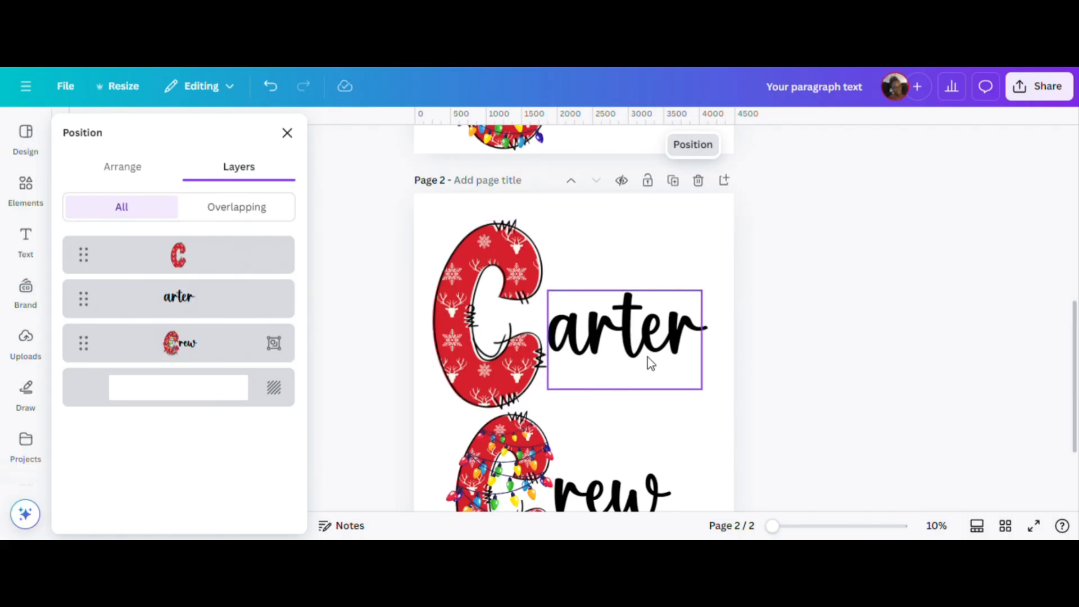
Shorten the "arter" text on page 2 to "a", narrow its text box and place it beside the upper C.
click(613, 349)
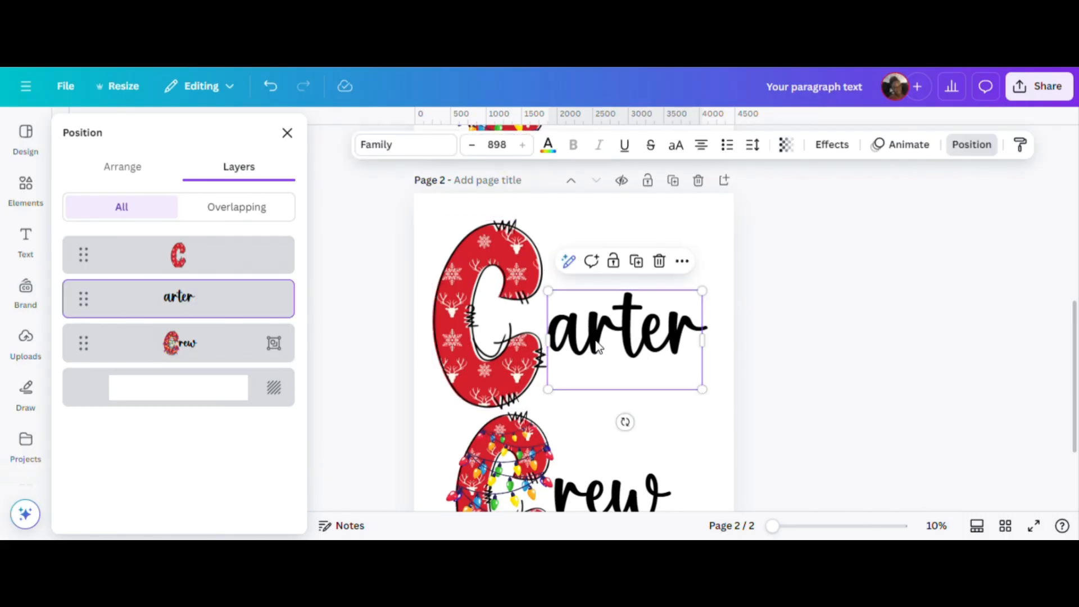
double_click(600, 352)
click(591, 333)
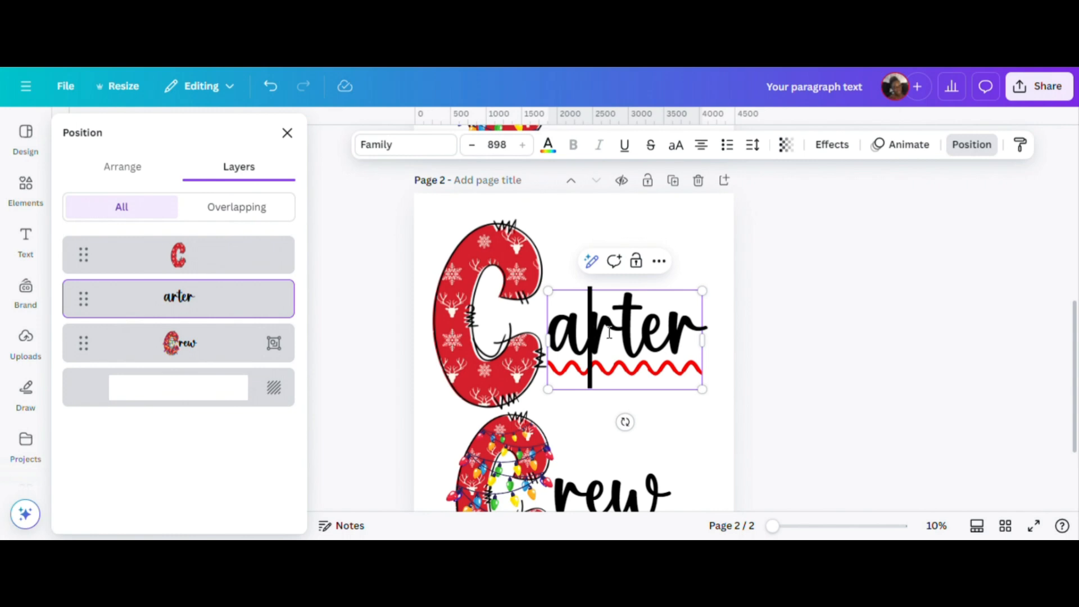
shift+click(706, 335)
key(BackSpace)
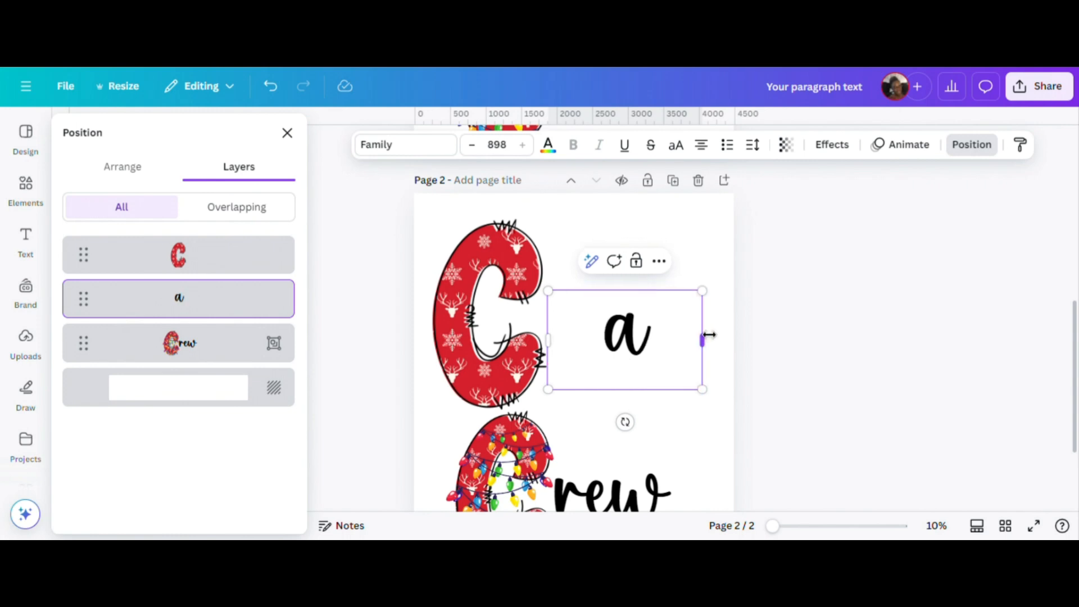
drag(703, 390, 665, 386)
drag(632, 327, 575, 323)
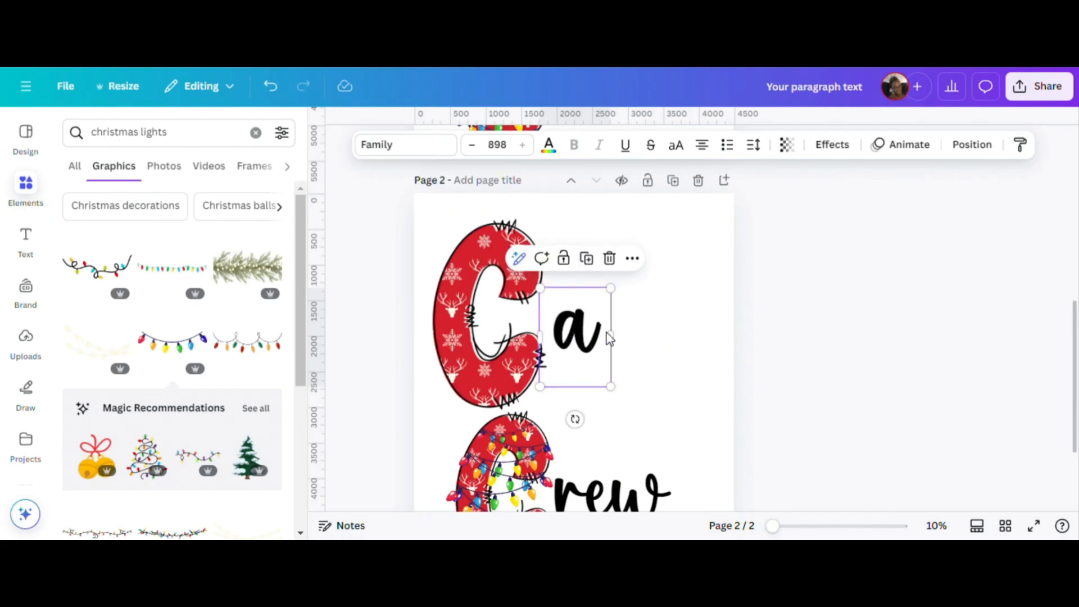
Duplicate the single-letter text box for "r" and "t", and place each copy in line after the "a".
double_click(594, 321)
text(r)
click(613, 341)
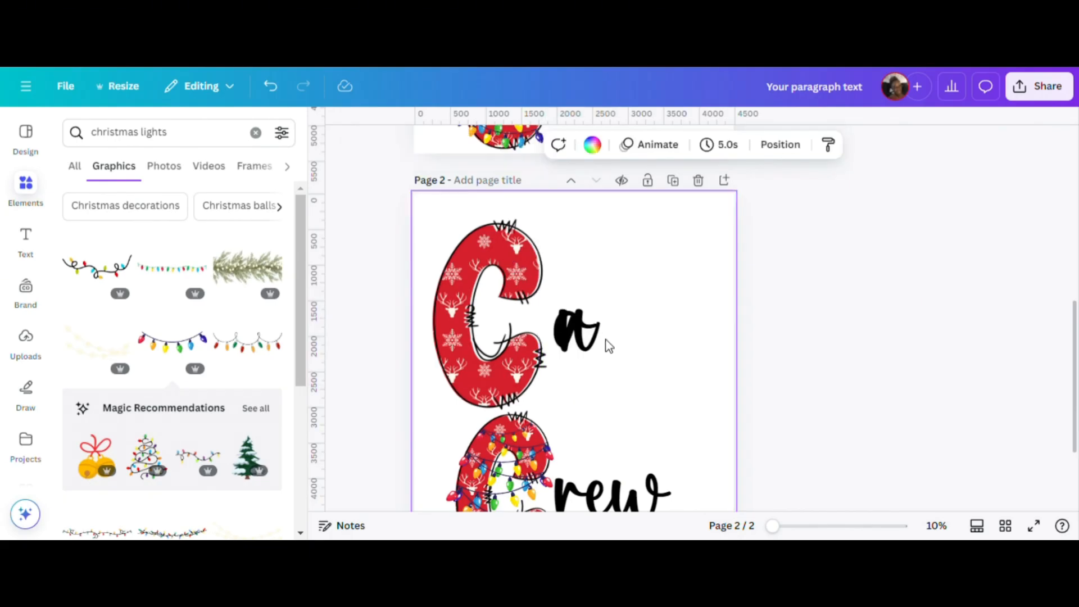
drag(578, 324, 653, 337)
click(620, 257)
double_click(620, 341)
text(t)
click(655, 340)
Duplicate the single-letter text box for "e" and "r", and place both copies in line after the "t" to complete the upper word.
click(649, 258)
double_click(642, 338)
text(e)
click(712, 355)
click(646, 332)
click(712, 349)
click(672, 257)
double_click(655, 337)
text(r)
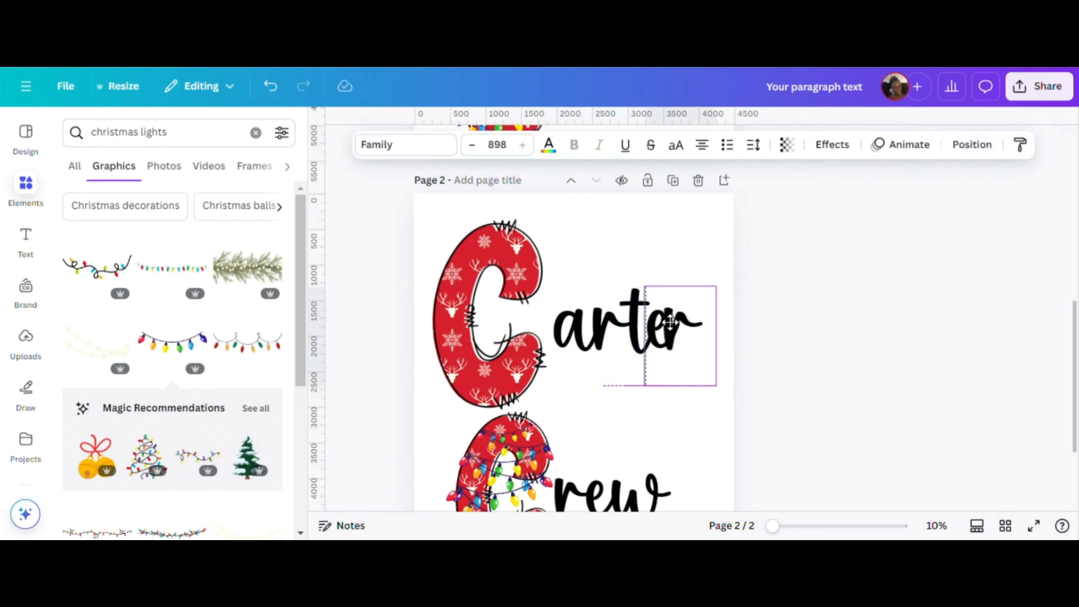
click(611, 243)
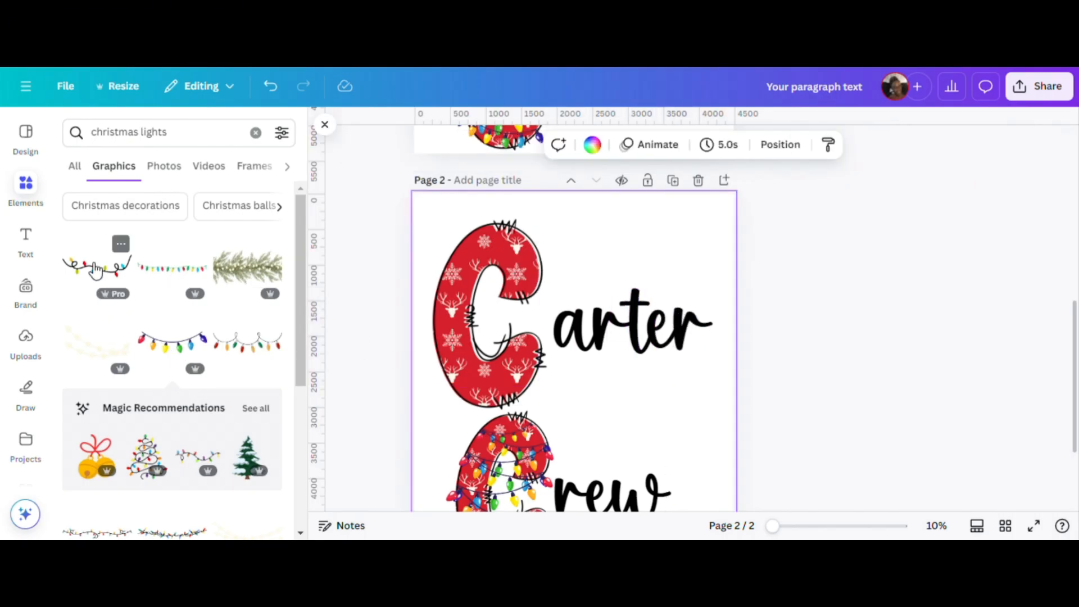
click(97, 268)
drag(572, 388, 619, 338)
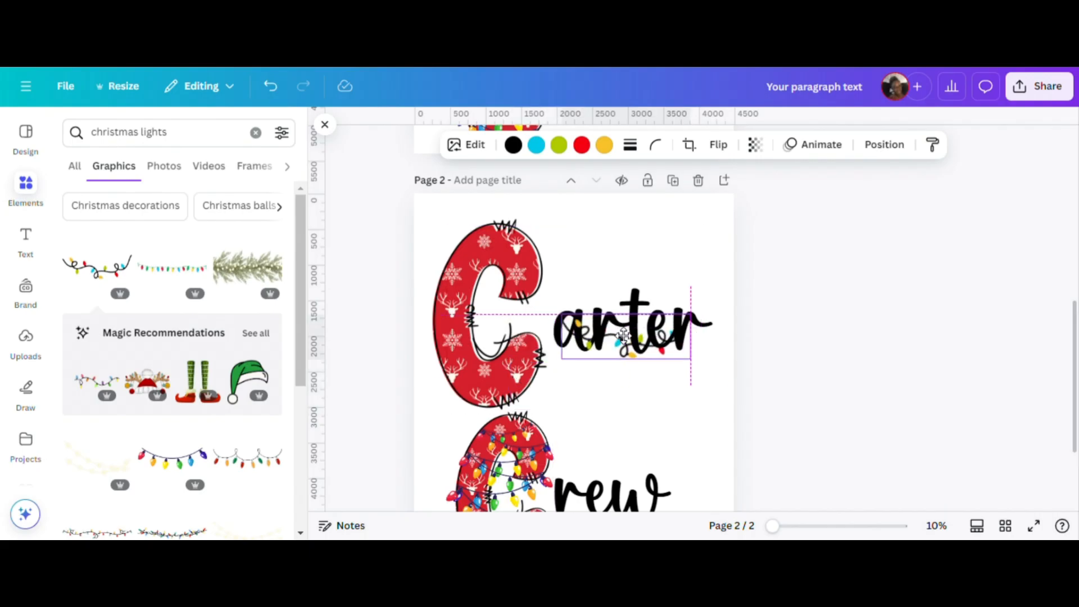
drag(686, 313, 706, 316)
click(646, 284)
Add the light string with red, green and peach bulbs, and stretch it across the separate script letters beside the upper C.
scroll(246, 391, down, 5)
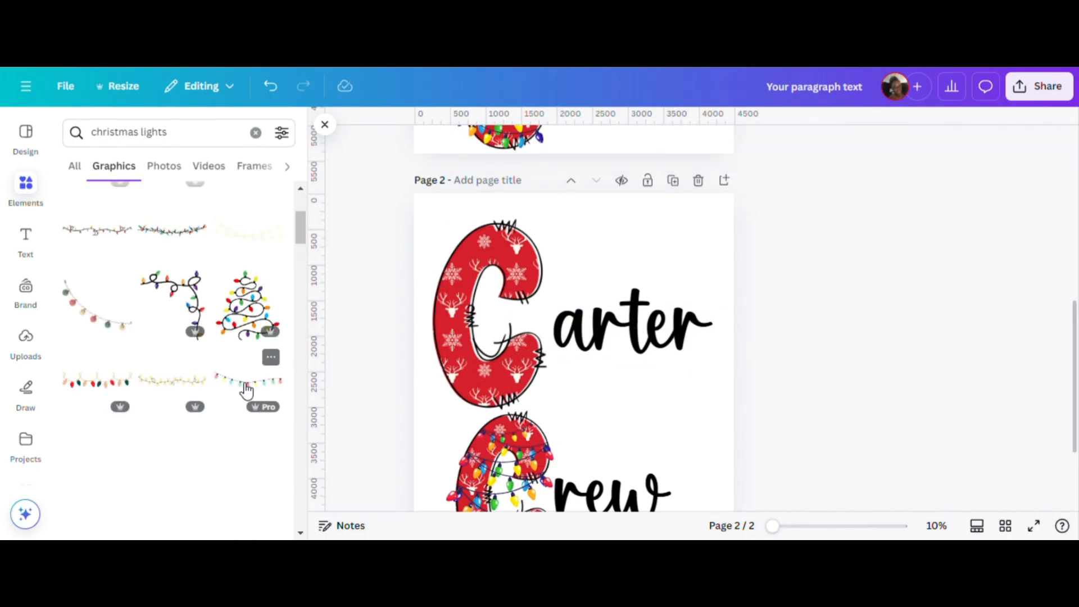
click(98, 383)
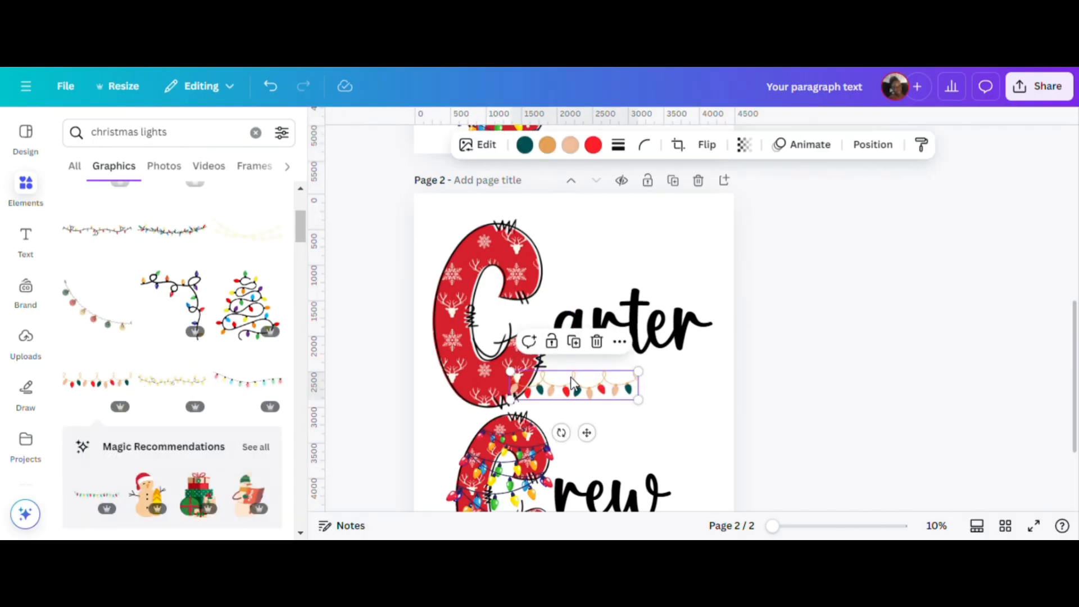
drag(580, 386, 630, 331)
drag(574, 307, 581, 332)
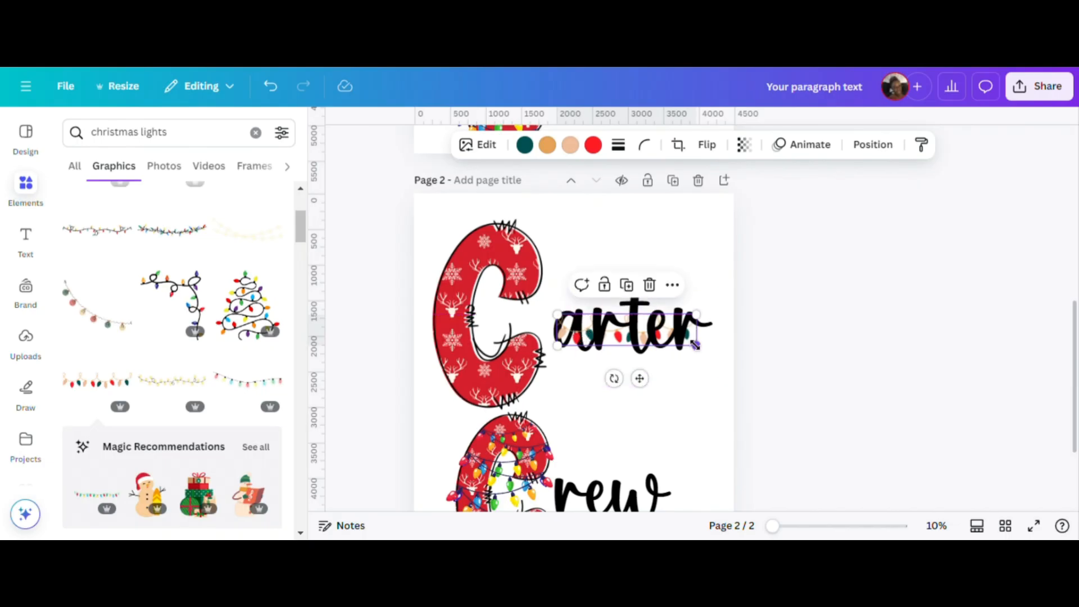
drag(696, 345, 703, 347)
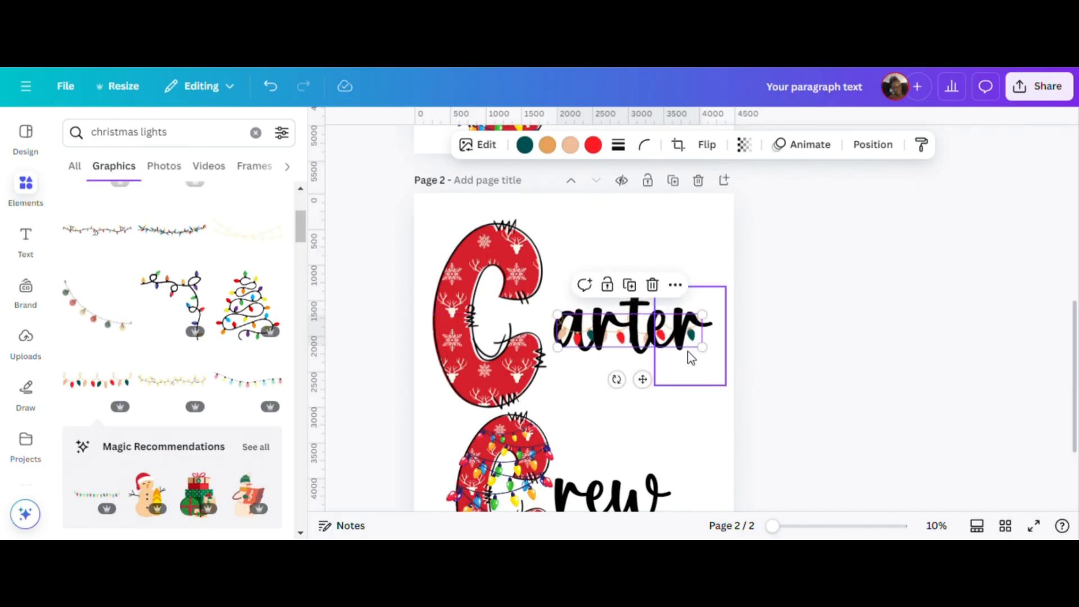
click(659, 219)
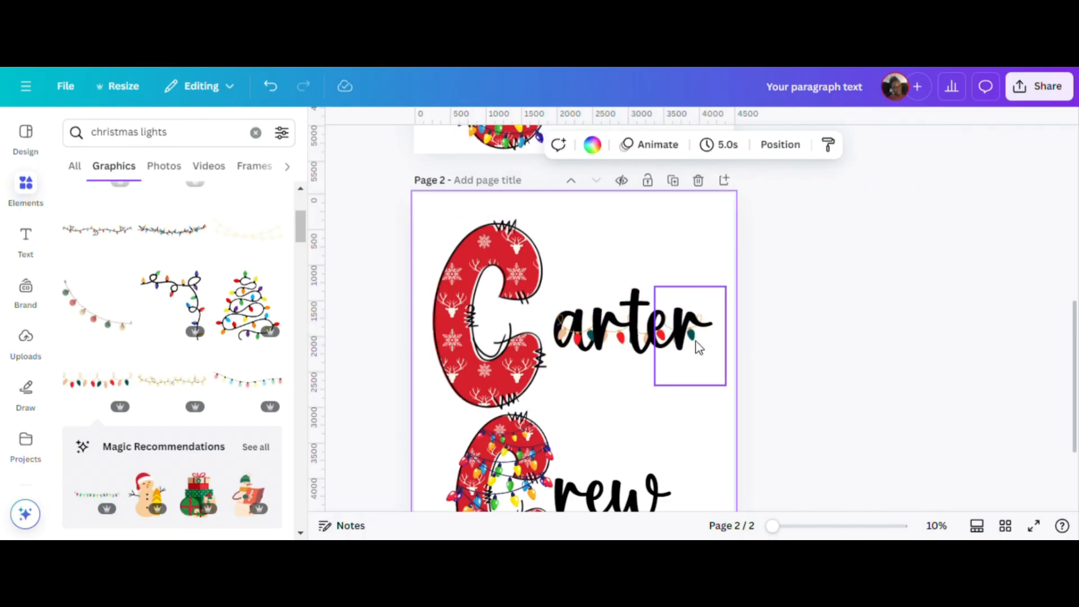
Move the "t" and the final "r" below the light string in page 2's layer order.
click(781, 145)
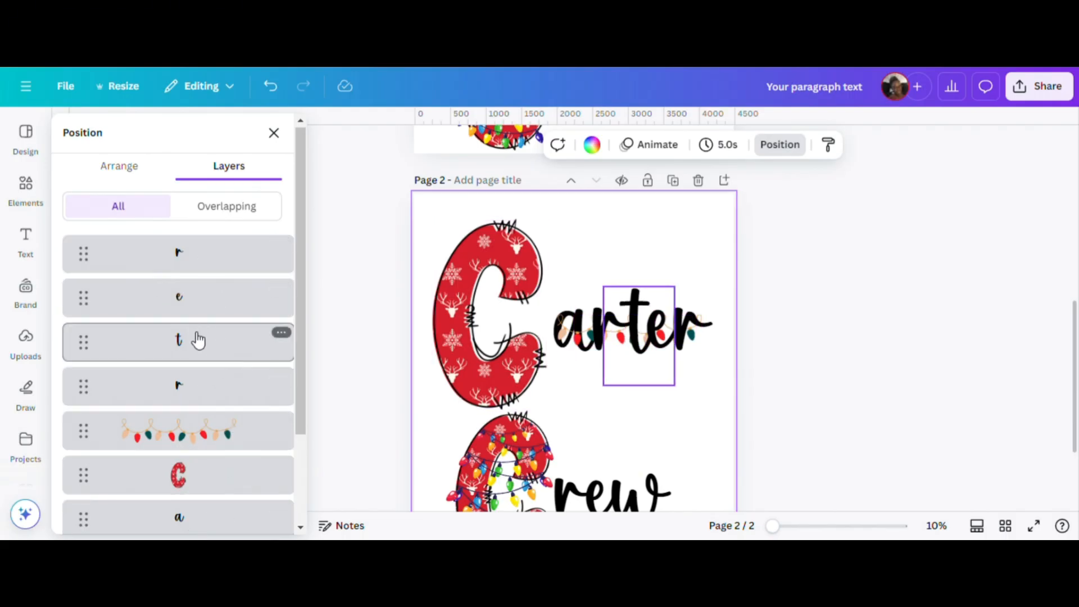
drag(198, 339, 200, 447)
drag(210, 244, 207, 410)
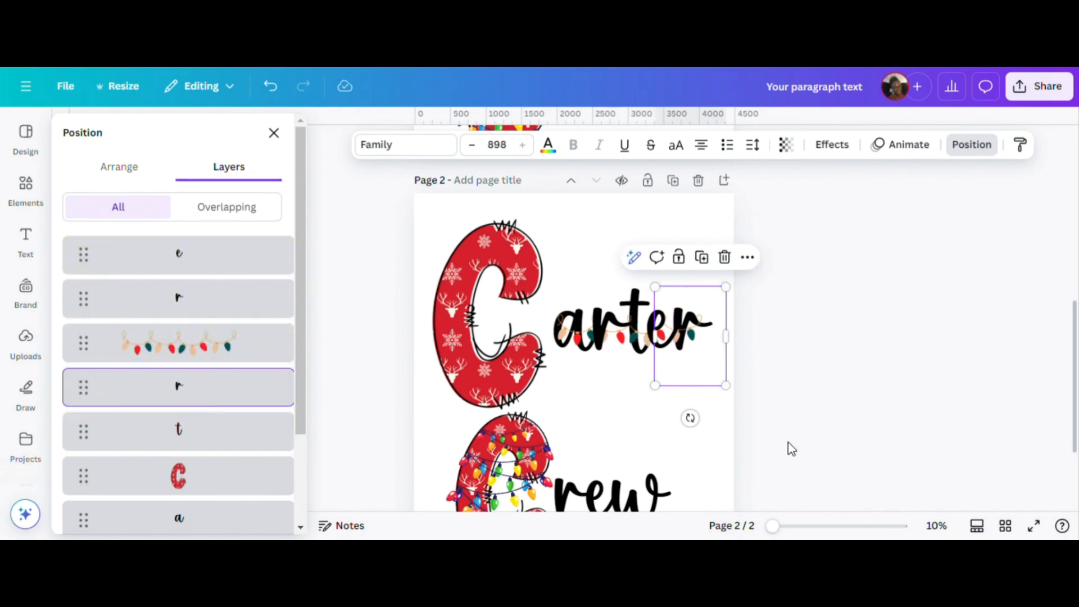
click(571, 412)
Enlarge the light string over the upper word until it spans all the script letters.
drag(780, 528, 802, 527)
click(665, 353)
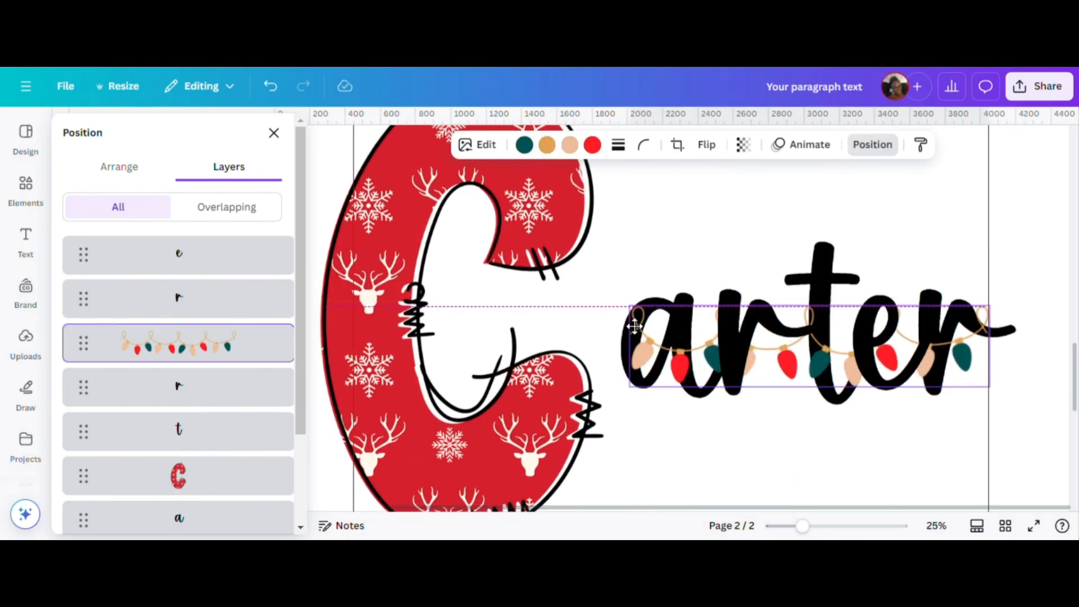
drag(977, 387, 1010, 393)
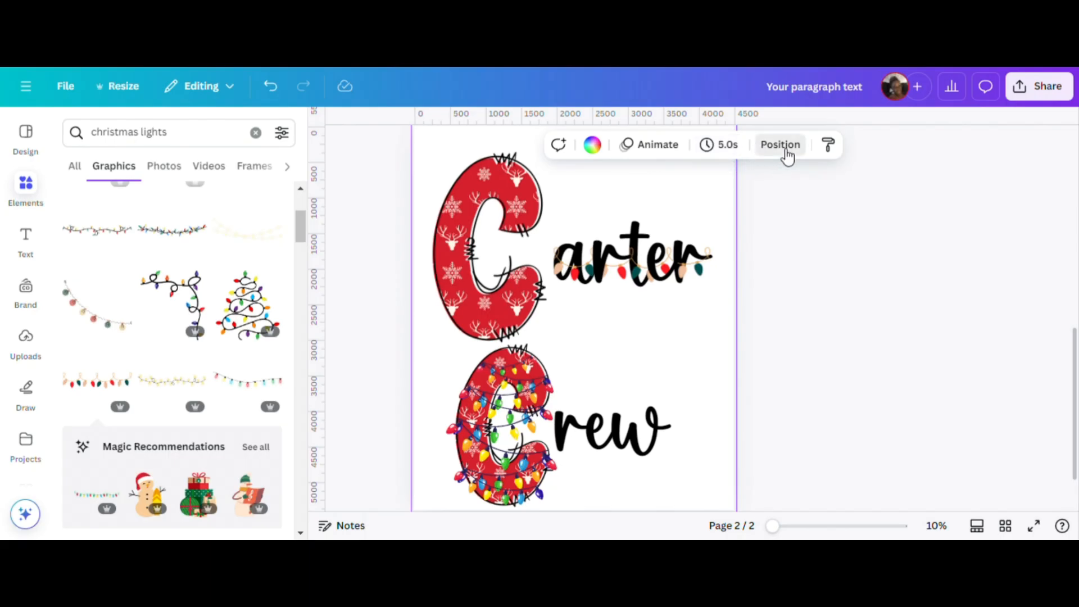
Group the upper C with its script letters and light string, and shift the group slightly up and left on page 2.
click(781, 148)
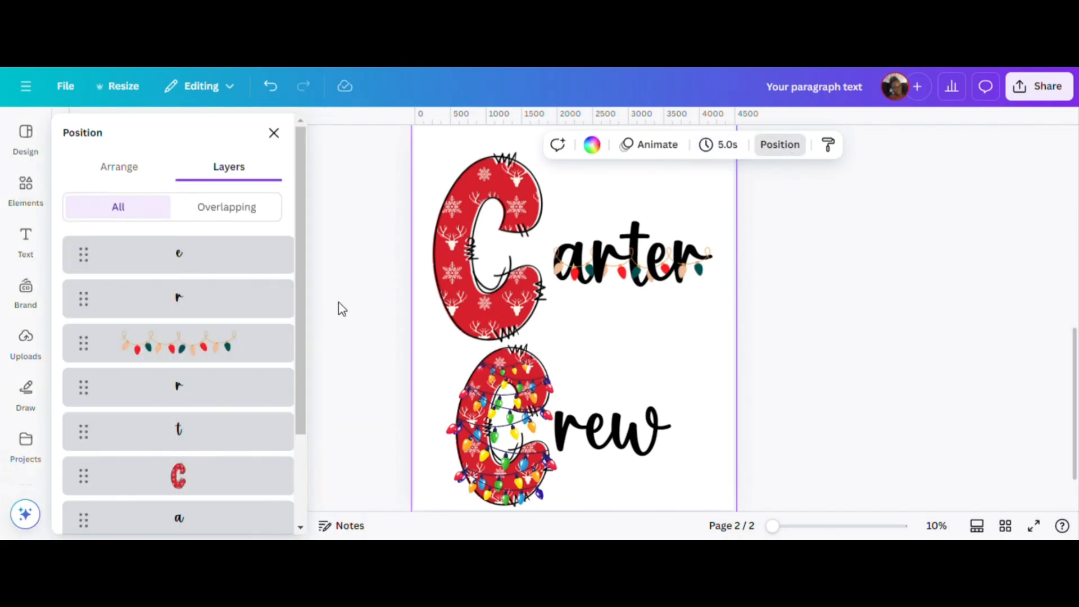
click(193, 257)
scroll(245, 361, down, 2)
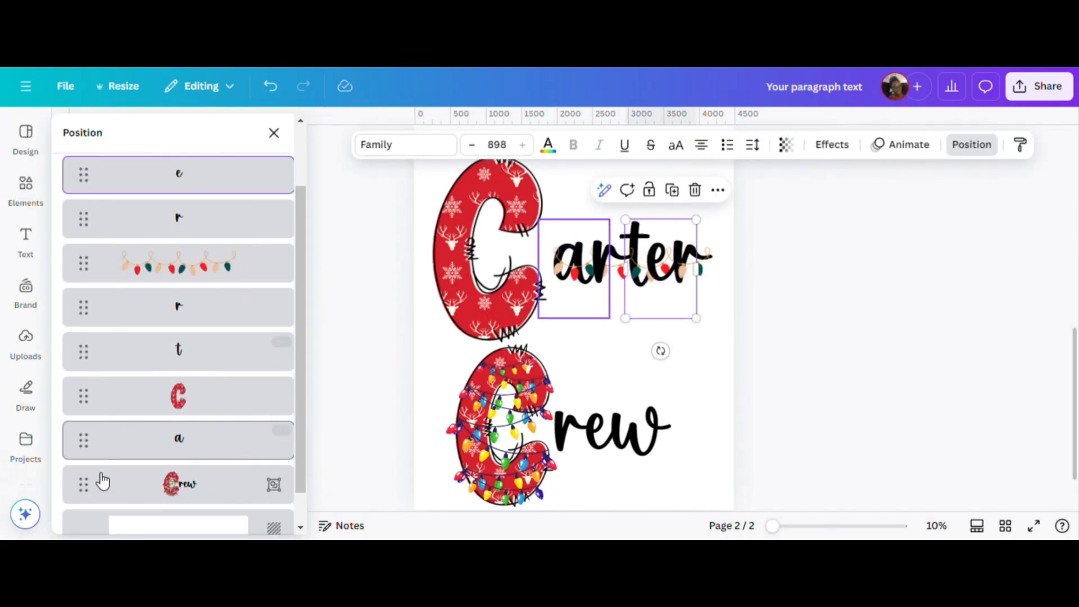
shift+click(209, 444)
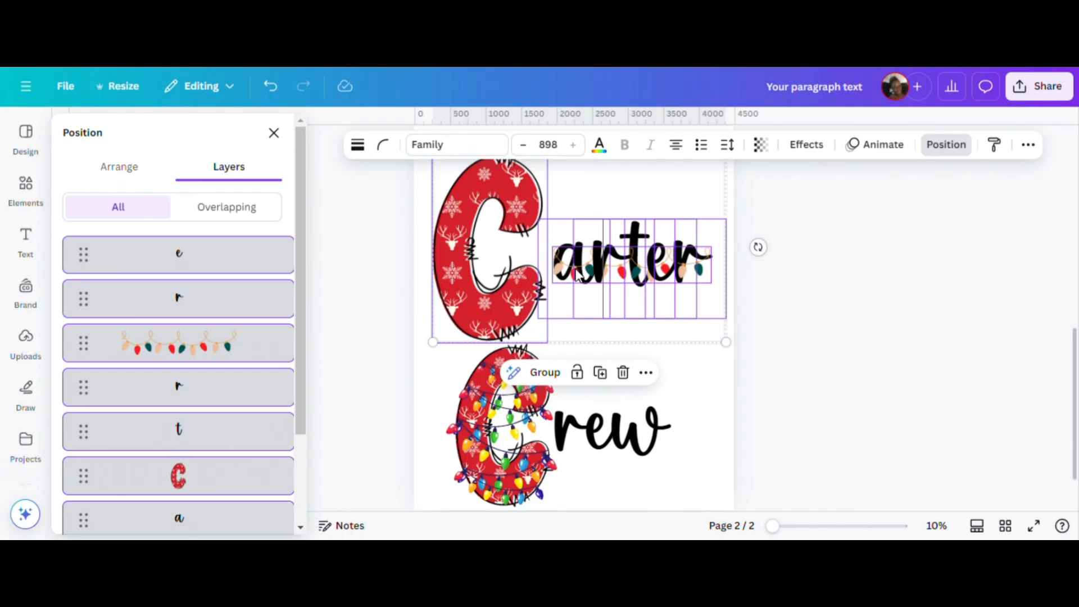
click(541, 373)
click(841, 319)
mouse_move(613, 270)
mouse_down()
mouse_move(638, 293)
mouse_move(610, 264)
mouse_up()
click(841, 345)
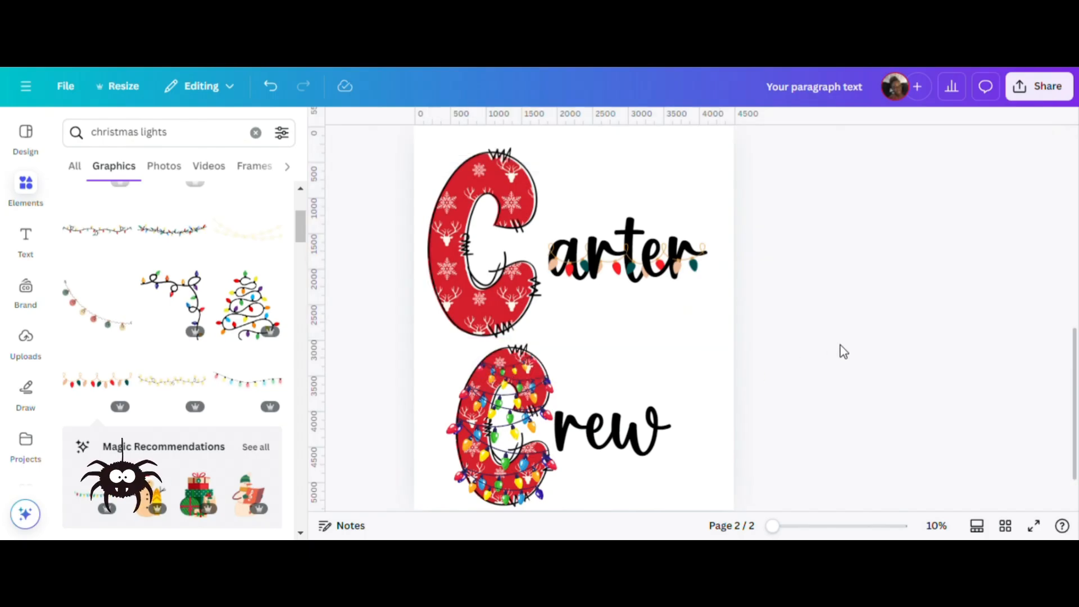
scroll(841, 345, up, 2)
scroll(841, 345, up, 4)
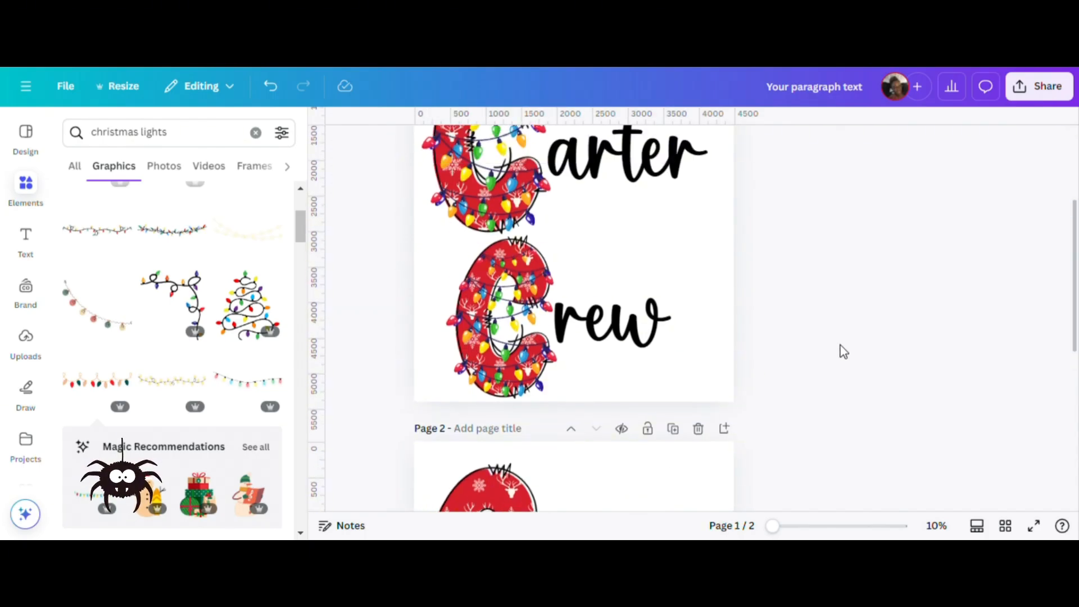
scroll(840, 345, down, 4)
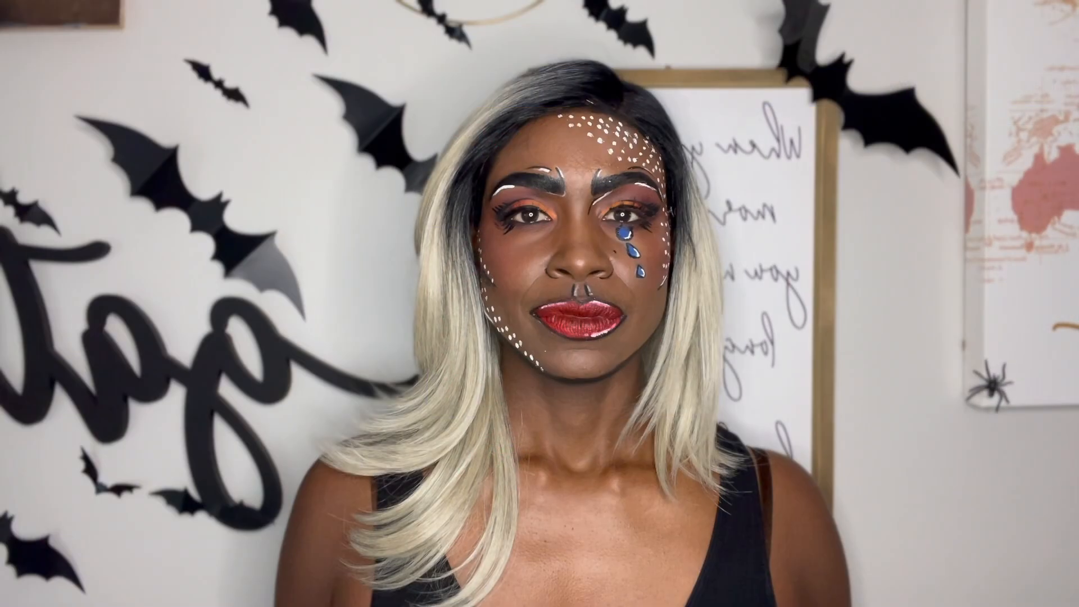